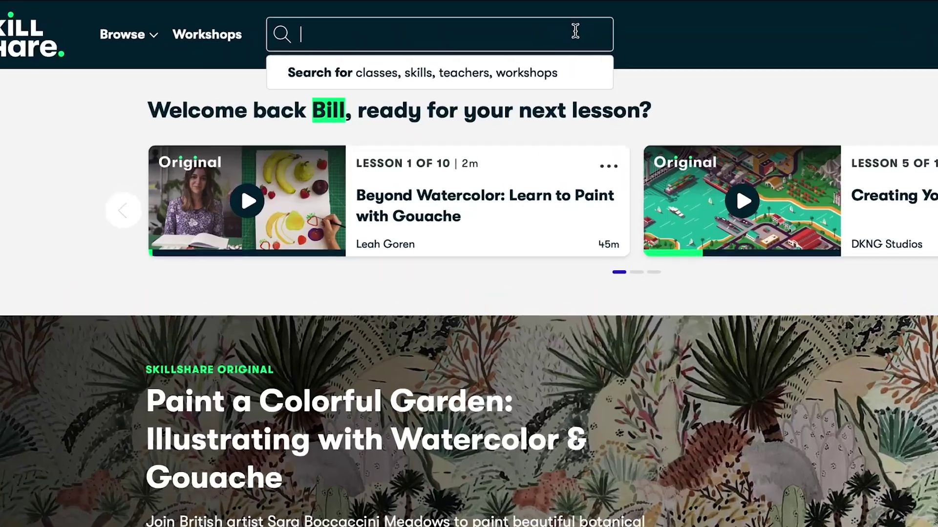
# Search the Skillshare class catalogue for "Logo Design"
pyautogui.write('Logo Design')
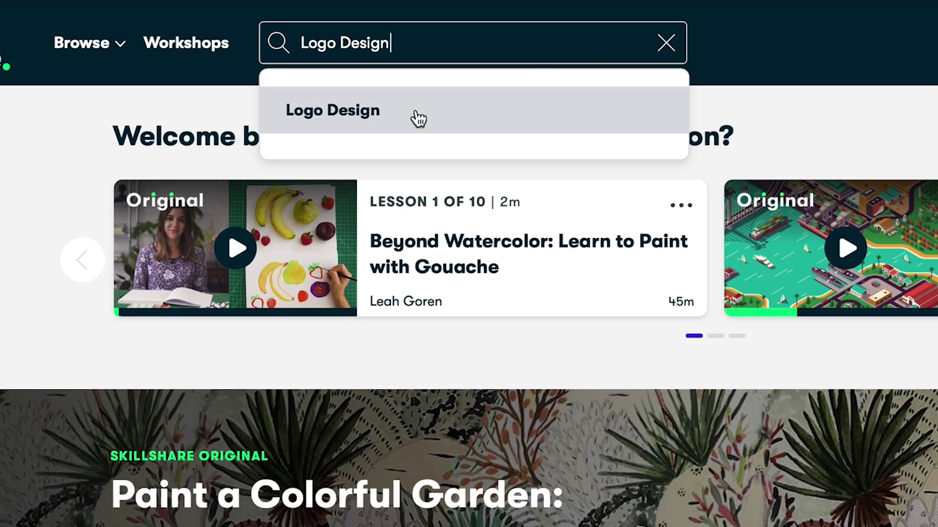
pyautogui.click(419, 117)
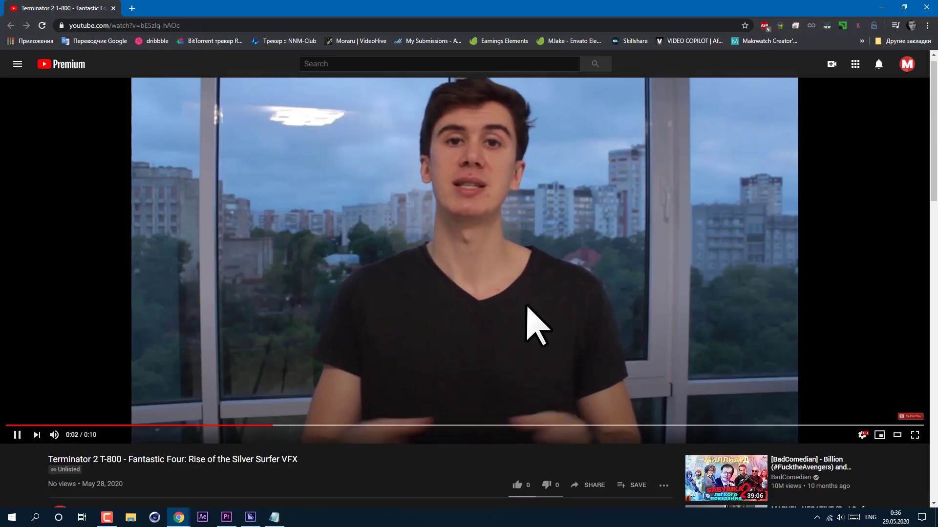
pyautogui.scroll(-4, 535, 325)
pyautogui.scroll(-2, 457, 317)
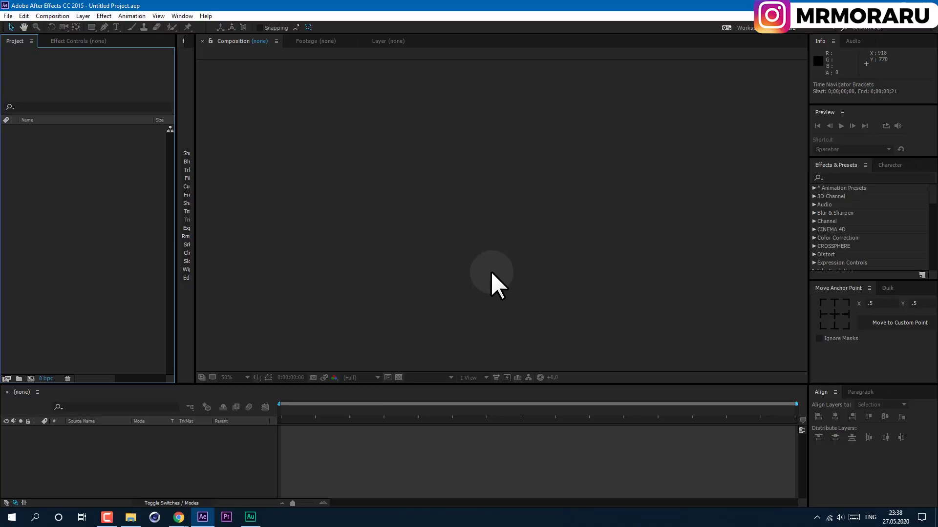
# Import the Myself.mov clip from the footage folder into the After Effects project as footage
pyautogui.click(8, 16)
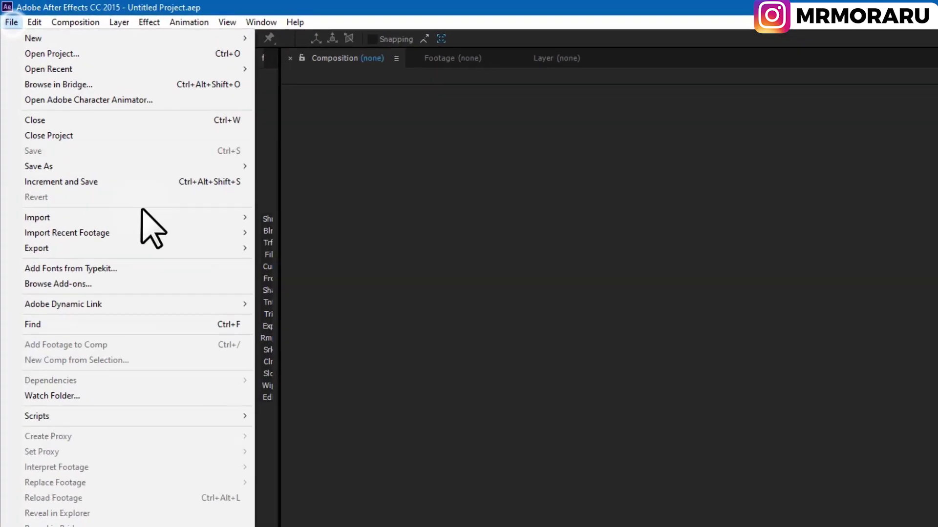
pyautogui.moveTo(126, 149)
pyautogui.click(188, 152)
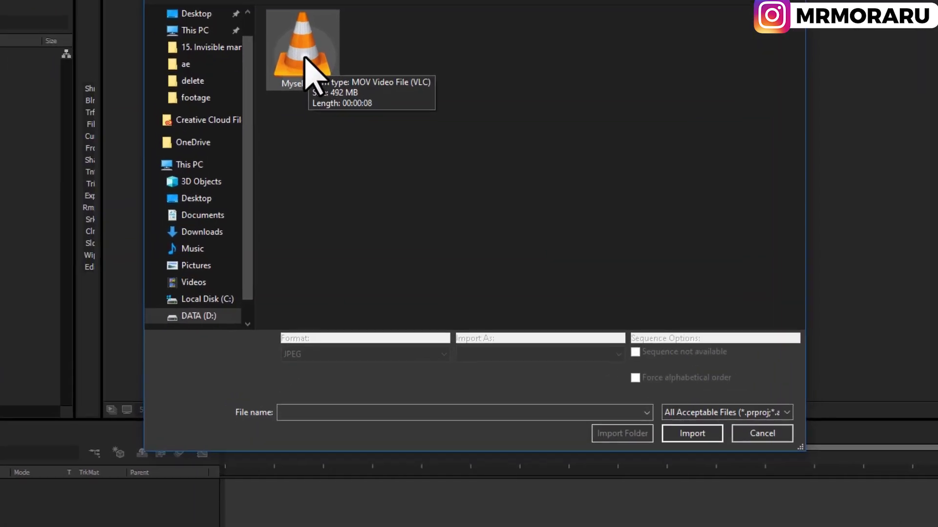
pyautogui.click(335, 128)
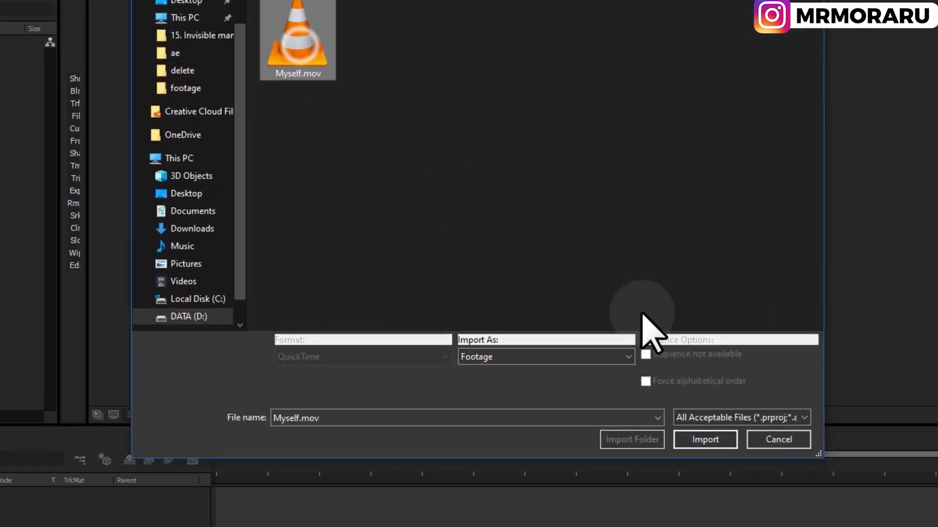
pyautogui.click(712, 446)
# Create a composition from the Myself.mov clip and preview it over the transparency grid
pyautogui.moveTo(53, 136); pyautogui.dragTo(81, 310)
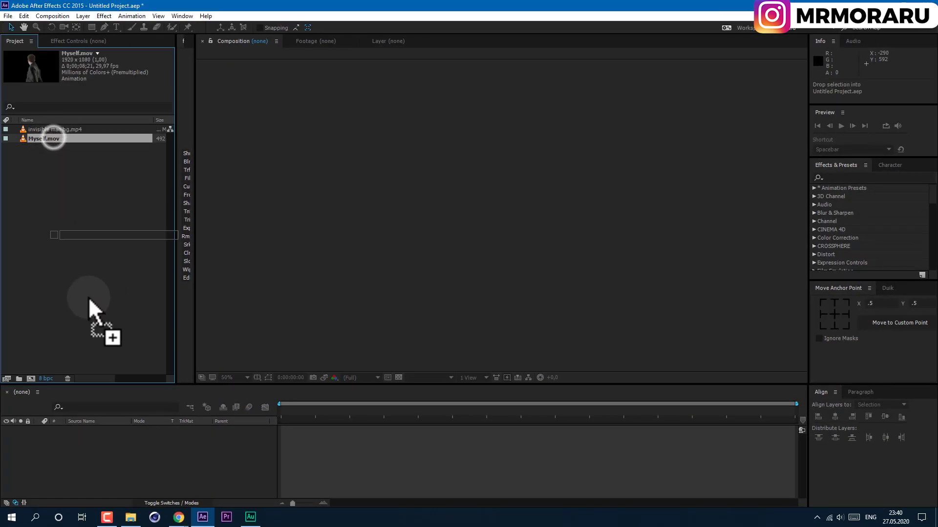
pyautogui.moveTo(128, 459); pyautogui.dragTo(33, 381)
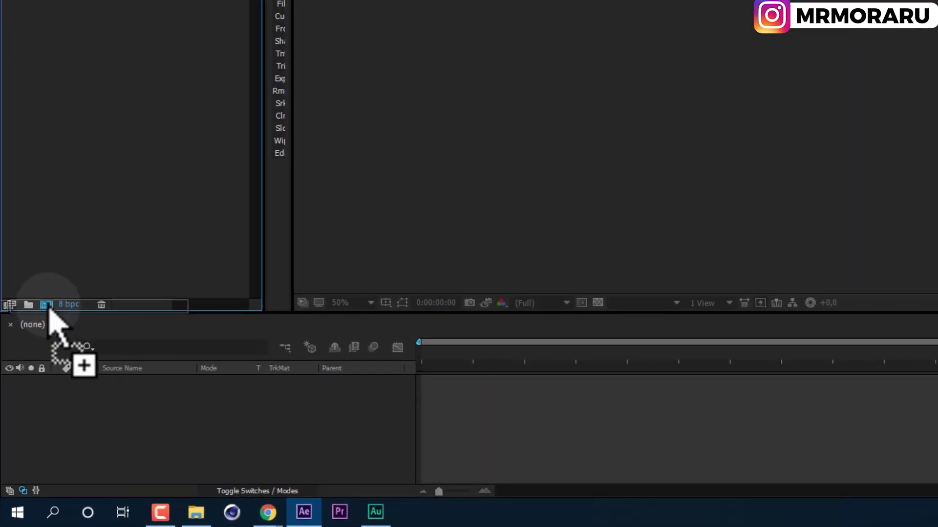
pyautogui.moveTo(48, 308); pyautogui.dragTo(89, 0)
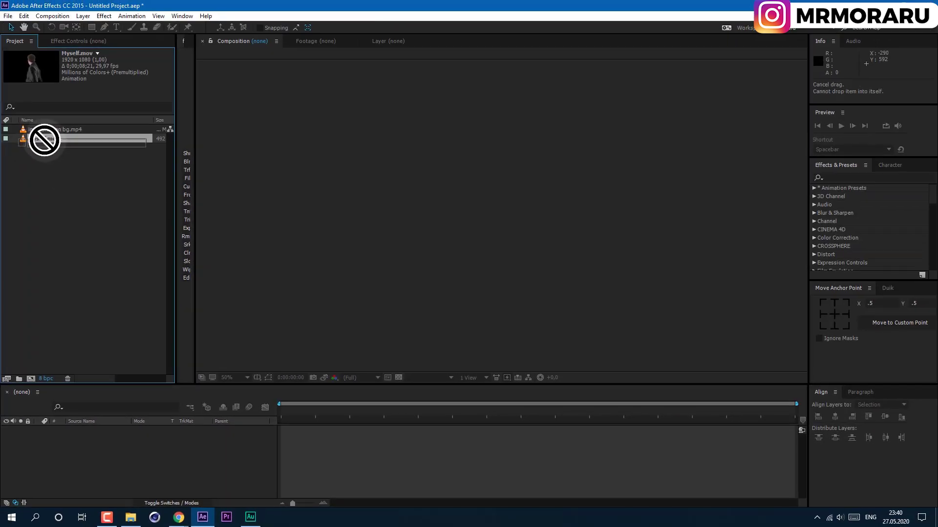
pyautogui.moveTo(44, 140); pyautogui.dragTo(31, 380)
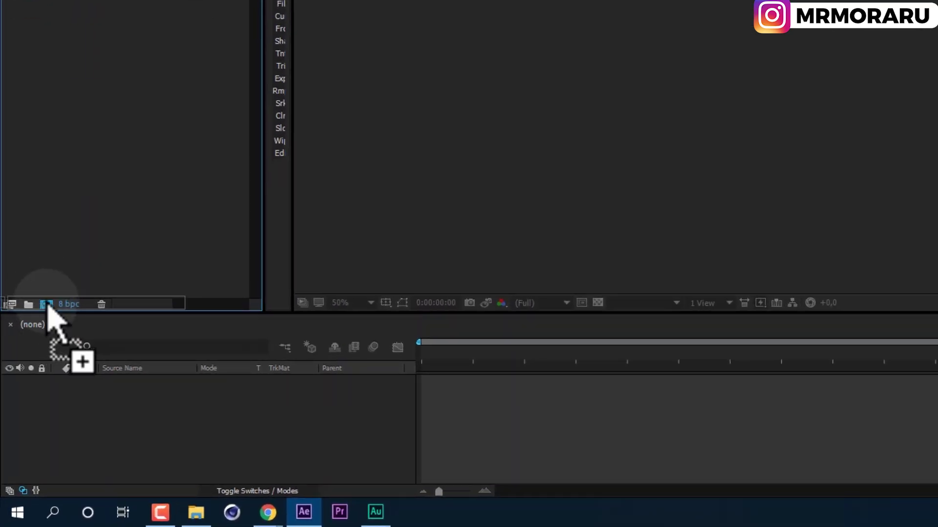
pyautogui.moveTo(48, 308); pyautogui.dragTo(47, 306)
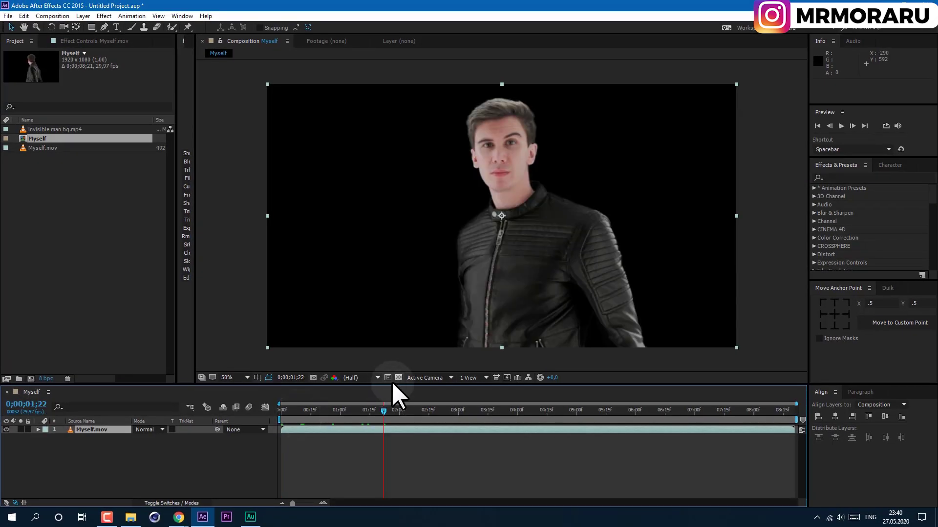
pyautogui.click(398, 378)
pyautogui.press('space')
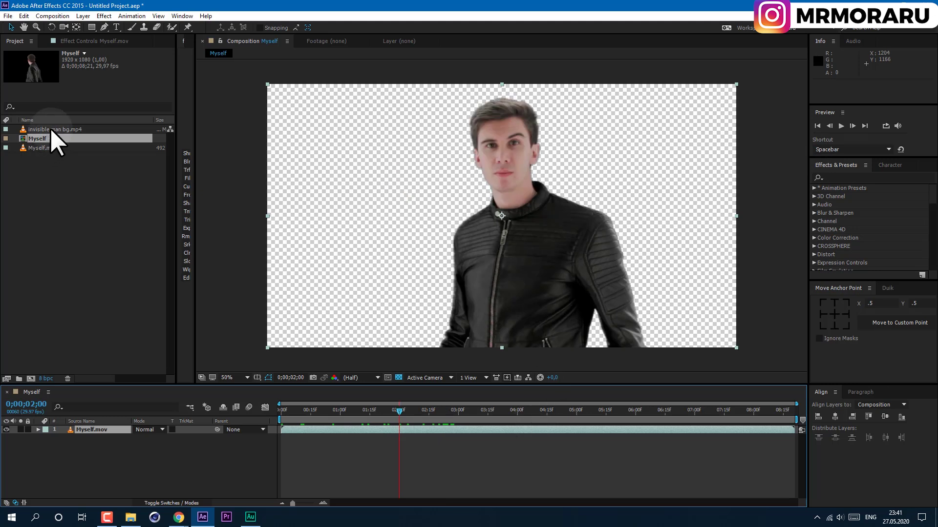
# Place invisible man bg.mp4 beneath Myself.mov and trim the composition to a work area ending with the background clip
pyautogui.moveTo(49, 129); pyautogui.dragTo(98, 477)
pyautogui.moveTo(813, 401); pyautogui.dragTo(725, 409)
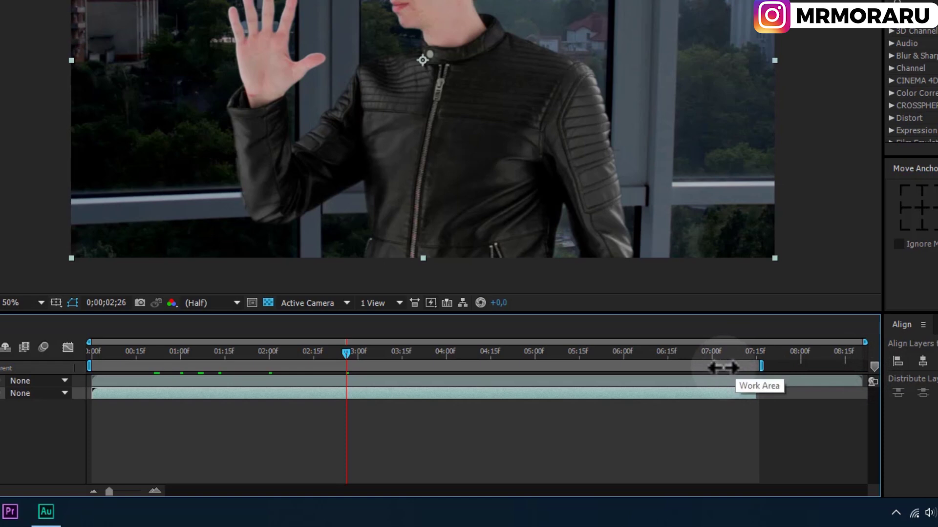
pyautogui.rightClick(724, 367)
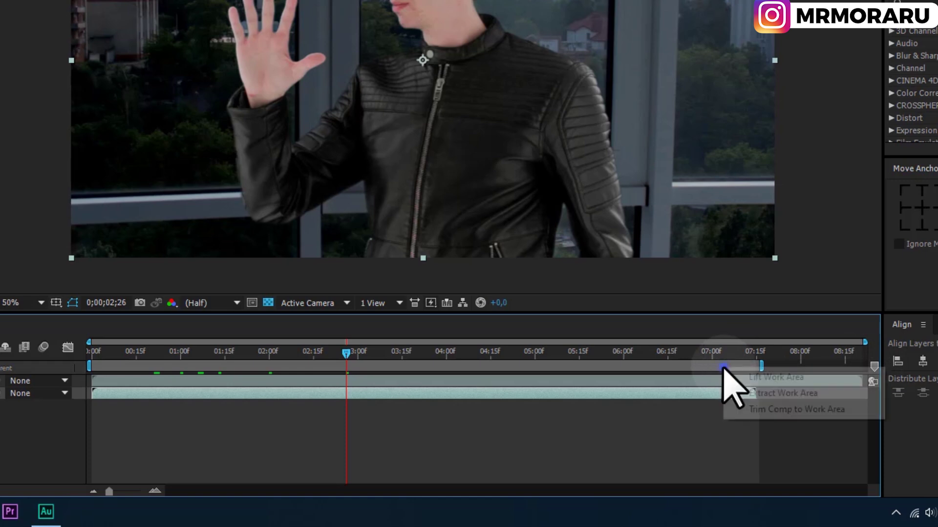
pyautogui.click(810, 410)
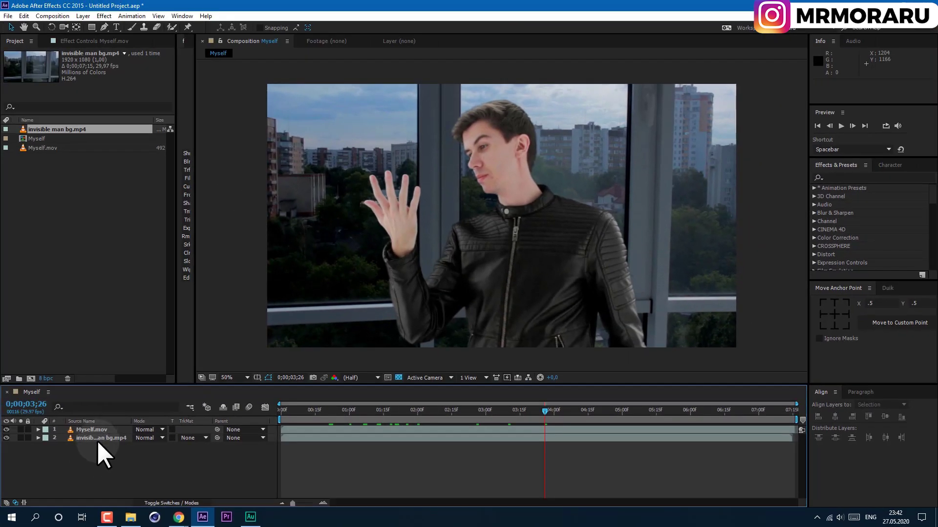
# Pre-compose the Myself.mov layer as "Myself", moving all attributes into the new composition
pyautogui.click(95, 429)
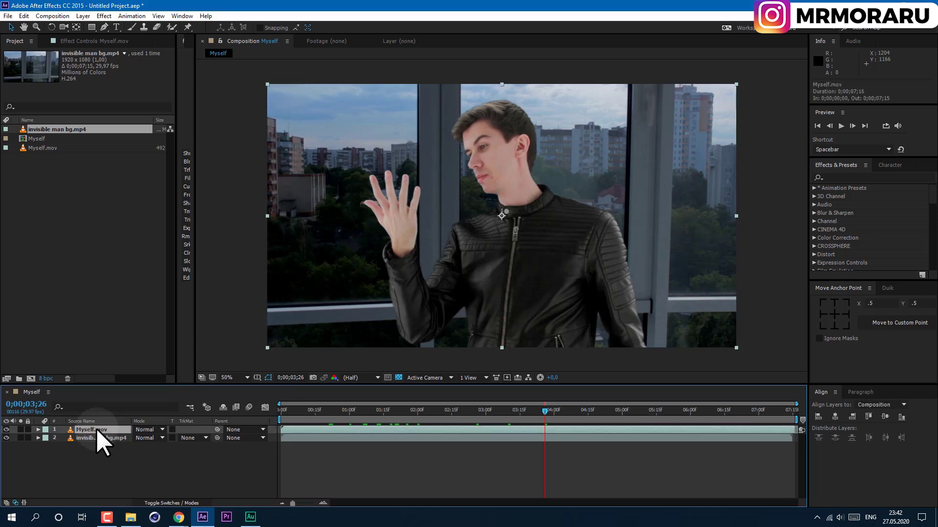
pyautogui.rightClick(95, 429)
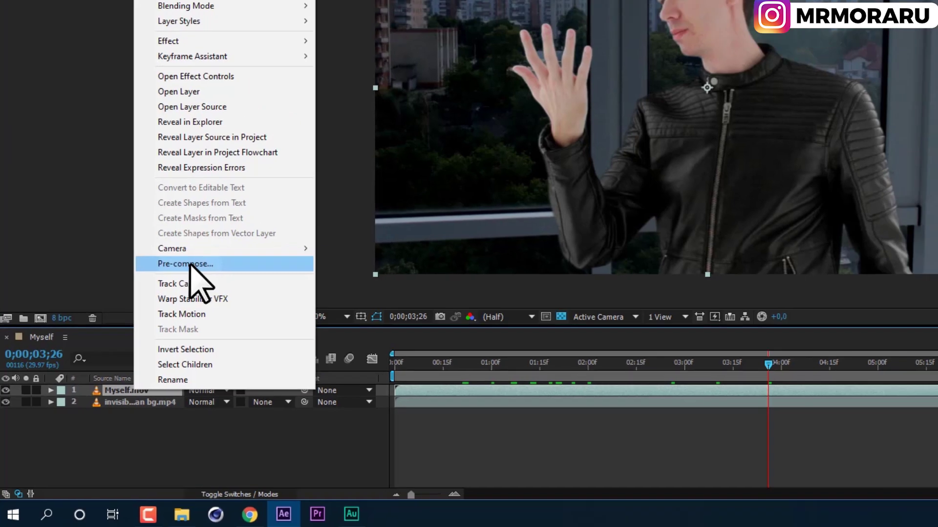
pyautogui.click(220, 247)
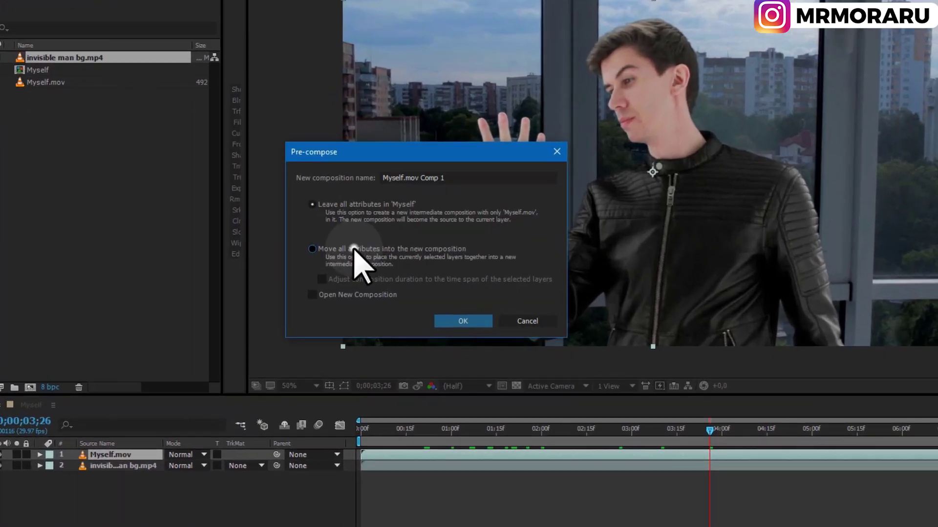
pyautogui.click(353, 249)
pyautogui.moveTo(472, 178); pyautogui.dragTo(404, 178)
pyautogui.press('BackSpace')
pyautogui.click(516, 316)
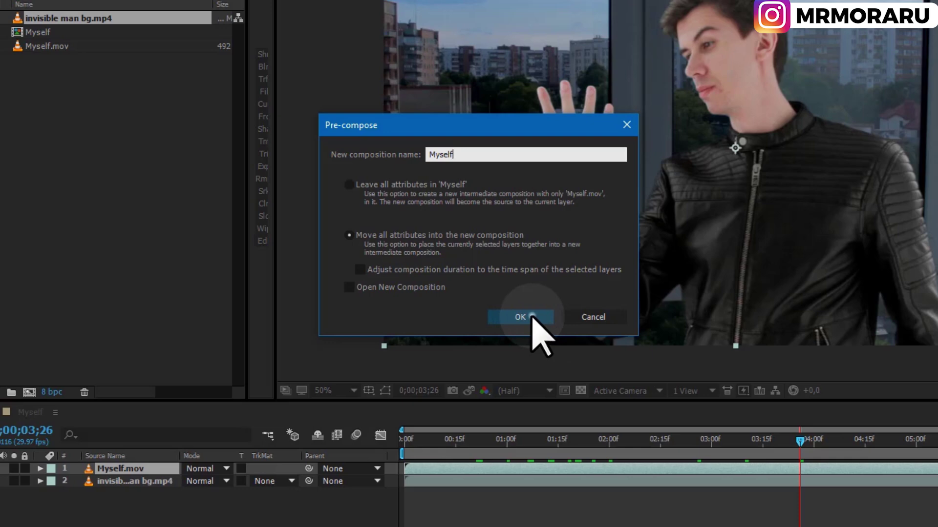
pyautogui.click(531, 317)
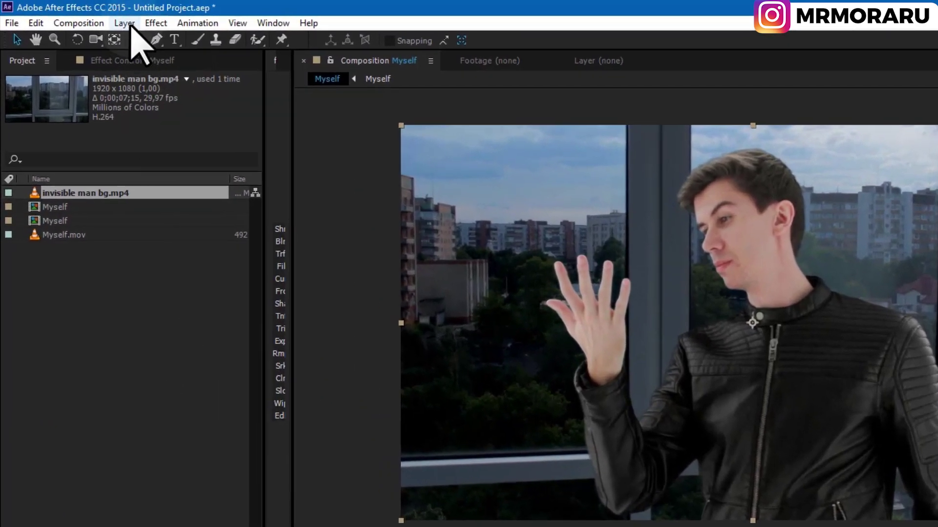
# Add an adjustment layer above the other layers and hide the Myself layer
pyautogui.click(115, 22)
pyautogui.moveTo(315, 36)
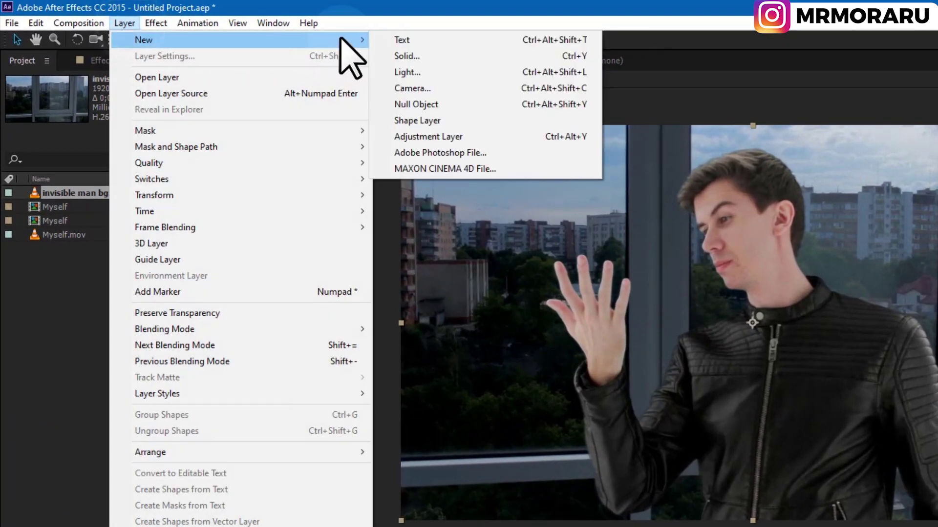
pyautogui.click(446, 137)
pyautogui.click(83, 439)
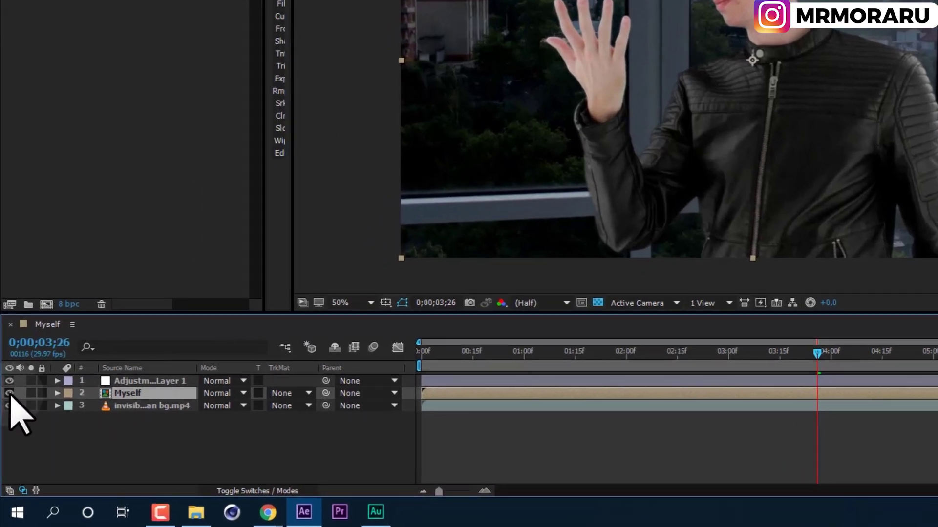
pyautogui.click(10, 393)
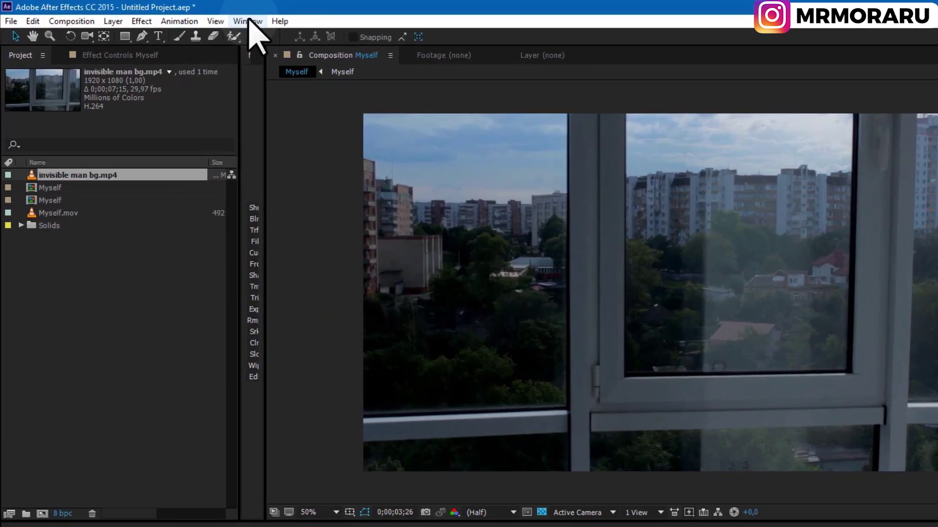
# Find the Displacement Map effect and apply it to the adjustment layer
pyautogui.click(182, 16)
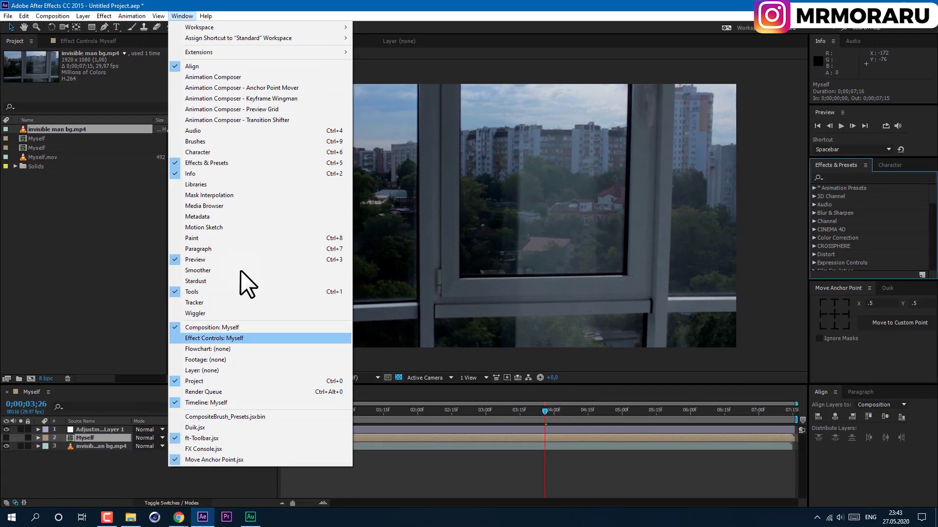
pyautogui.click(836, 178)
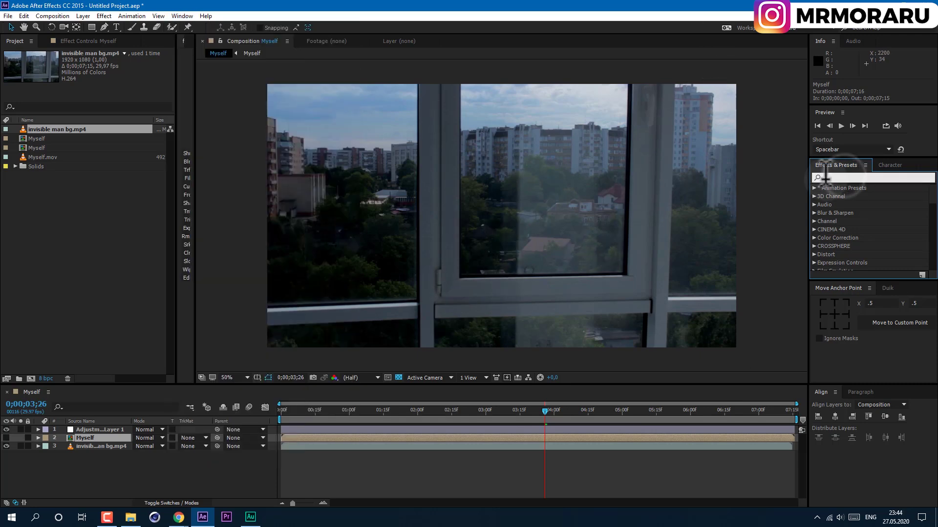
pyautogui.write('dis')
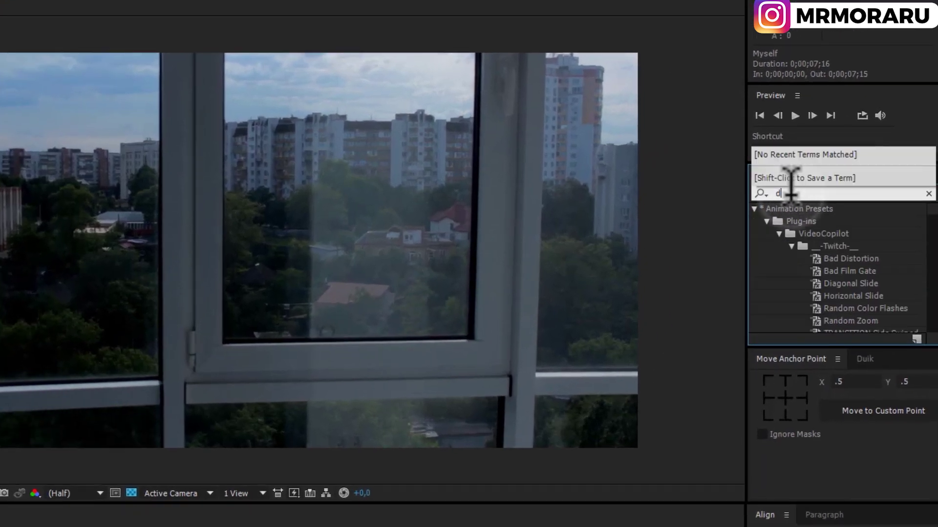
pyautogui.write('plac')
pyautogui.moveTo(814, 215); pyautogui.dragTo(107, 424)
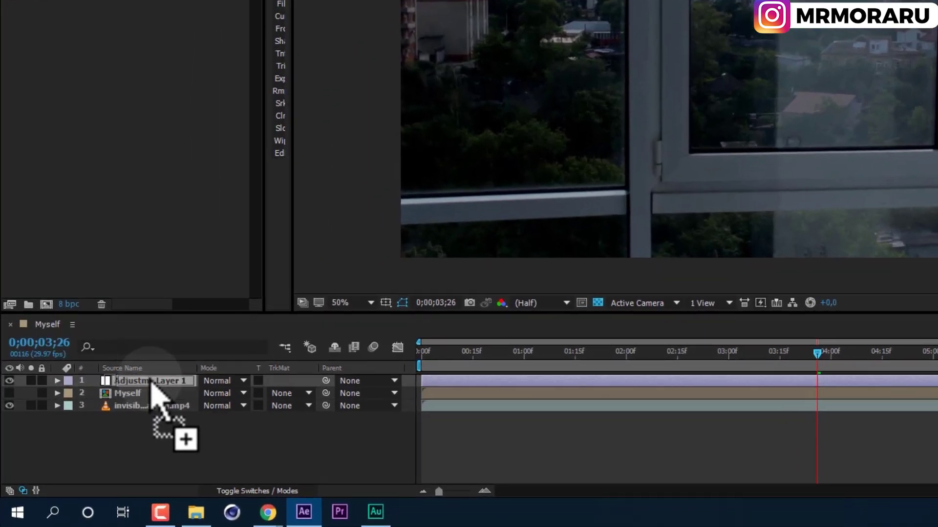
pyautogui.moveTo(150, 384); pyautogui.dragTo(162, 380)
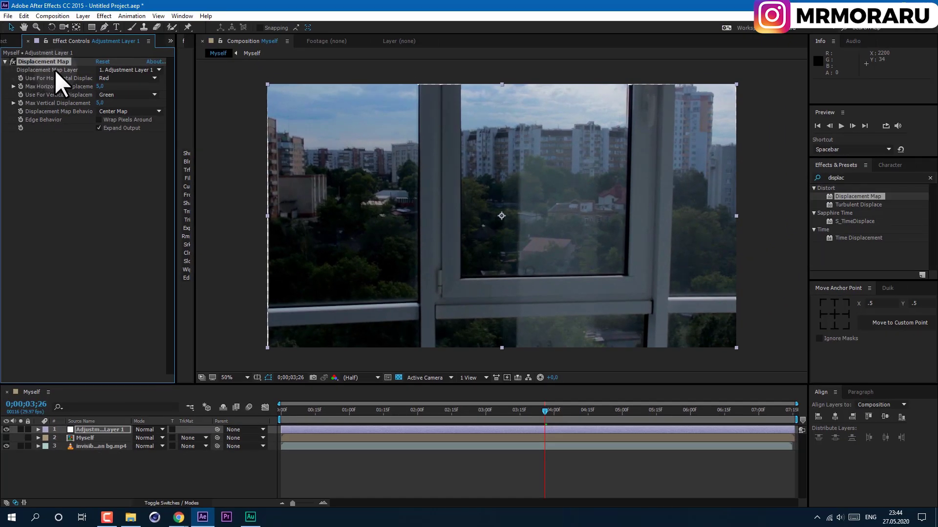
# Use the Myself layer as the displacement map, with pixel wrapping enabled, maximum horizontal displacement 1300 and maximum vertical displacement 2500
pyautogui.click(125, 70)
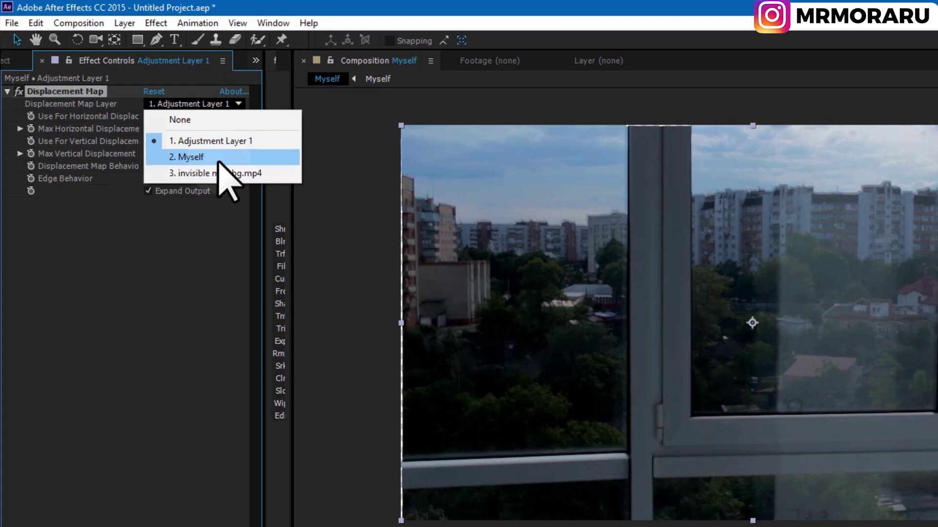
pyautogui.click(218, 157)
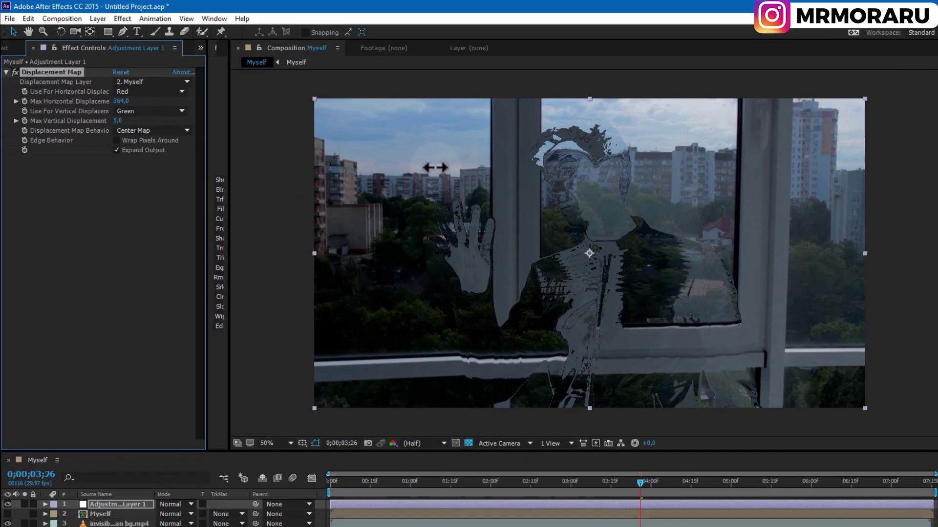
pyautogui.moveTo(435, 168); pyautogui.dragTo(528, 174)
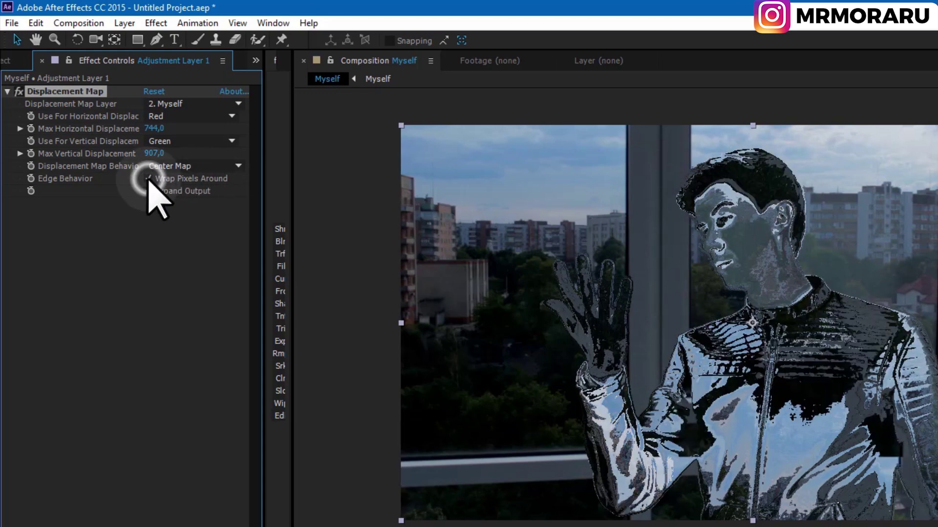
pyautogui.moveTo(103, 86); pyautogui.dragTo(385, 159)
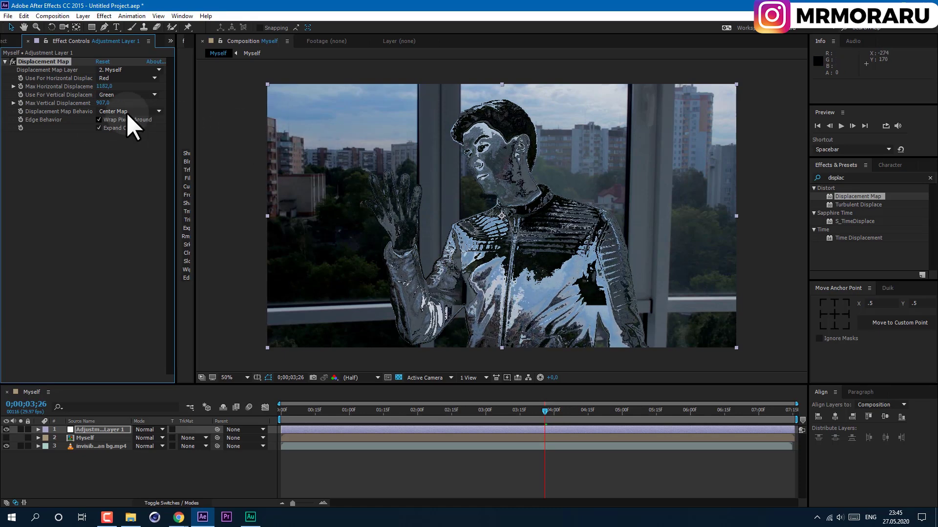
pyautogui.moveTo(102, 103); pyautogui.dragTo(746, 196)
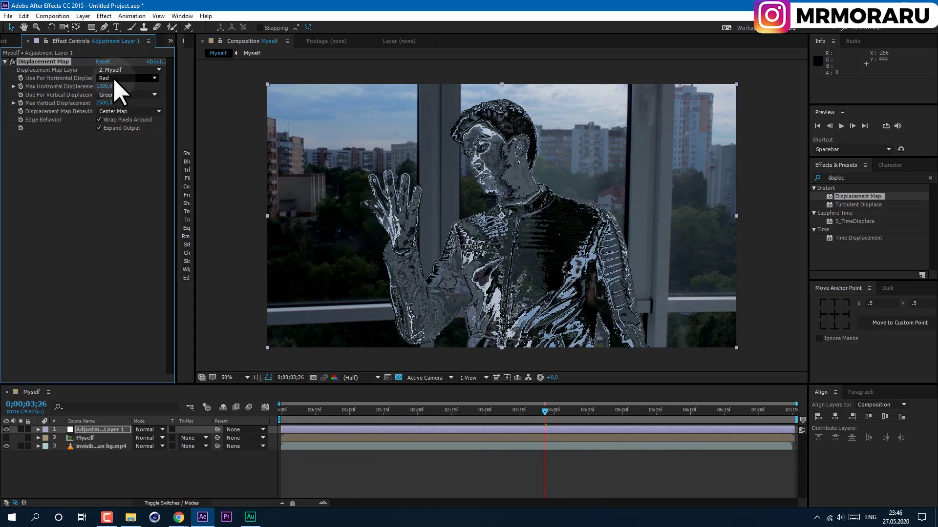
# Set both the horizontal and vertical displacement of the Displacement Map to use Luminance
pyautogui.click(113, 78)
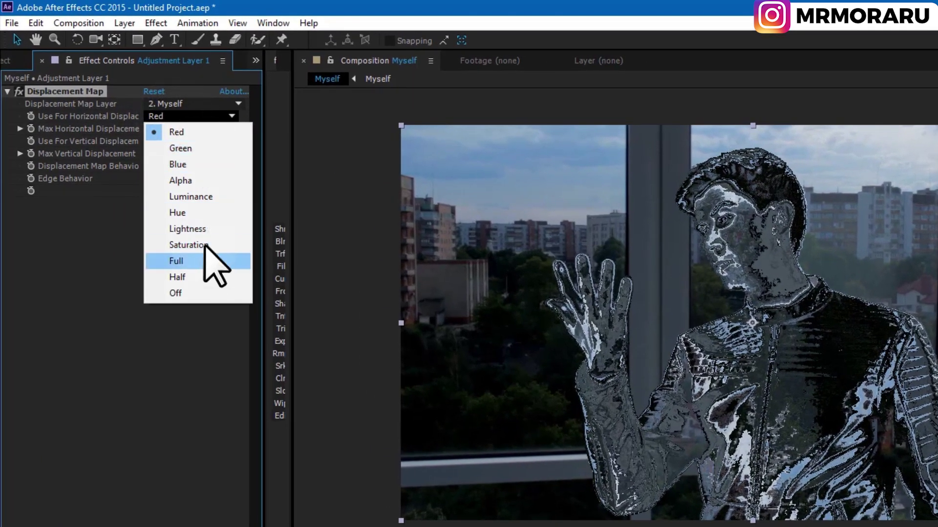
pyautogui.click(206, 197)
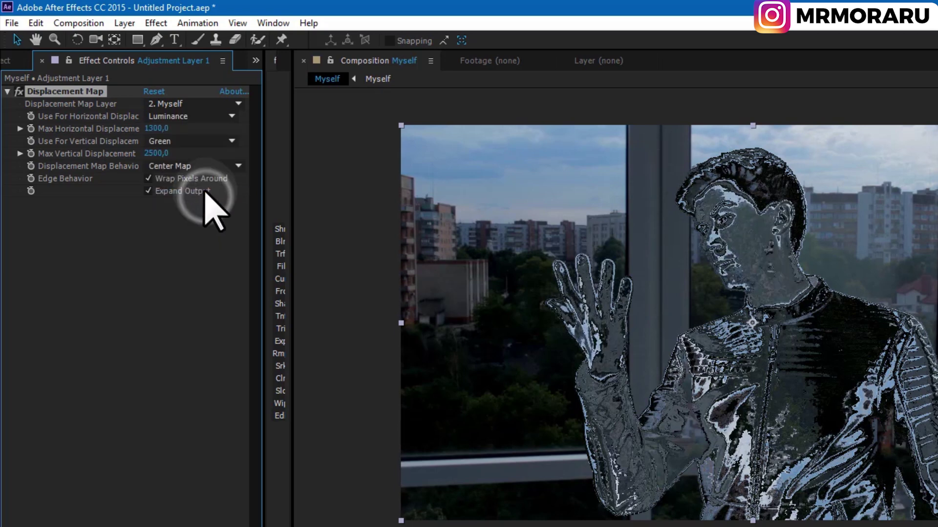
pyautogui.click(198, 146)
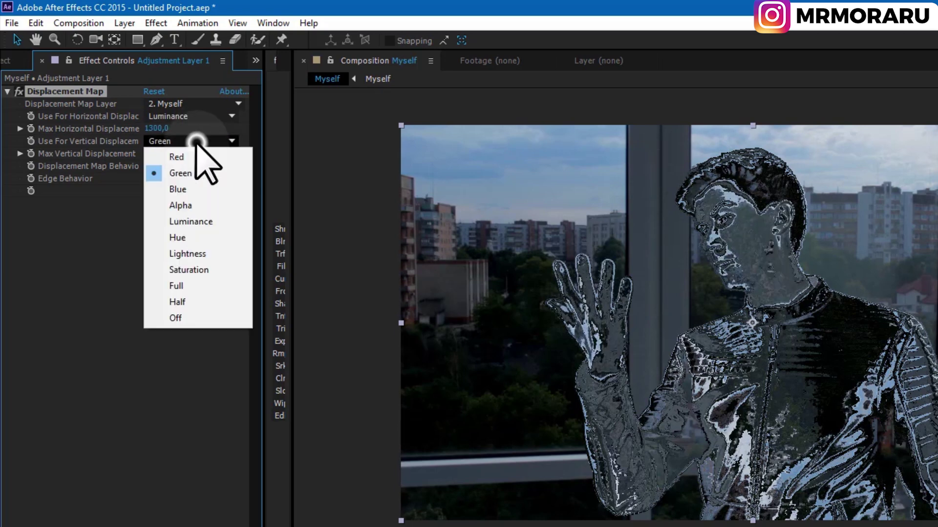
pyautogui.click(206, 224)
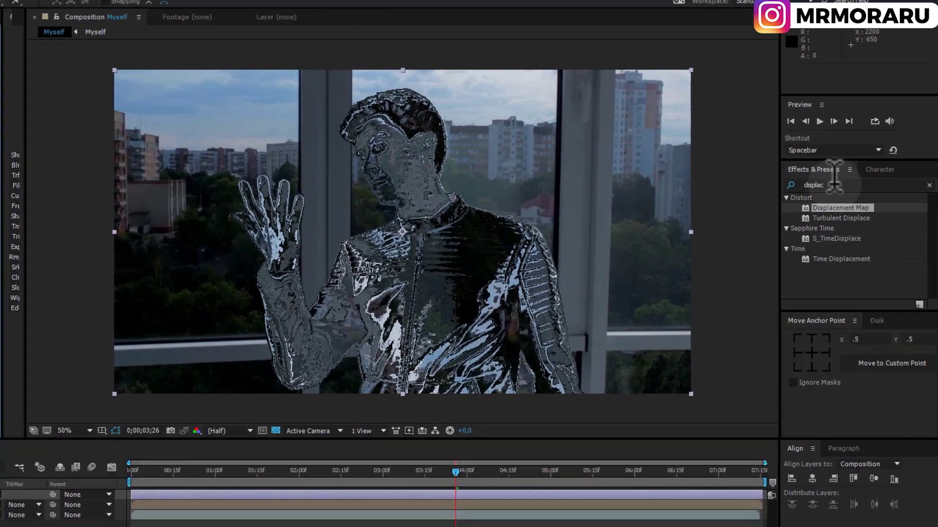
# Find the Fast Blur effect and add it to the adjustment layer above the Displacement Map effect
pyautogui.click(882, 184)
pyautogui.write('fast')
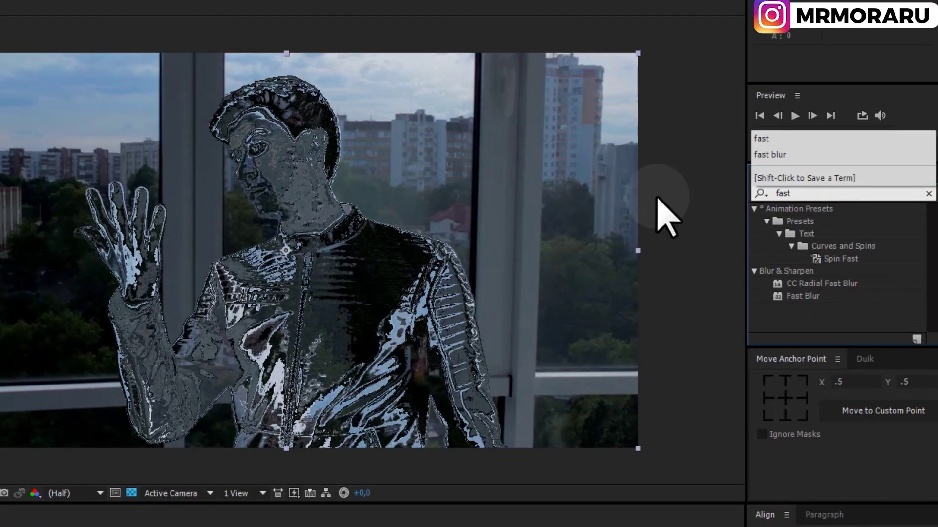
pyautogui.moveTo(803, 296); pyautogui.dragTo(0, 113)
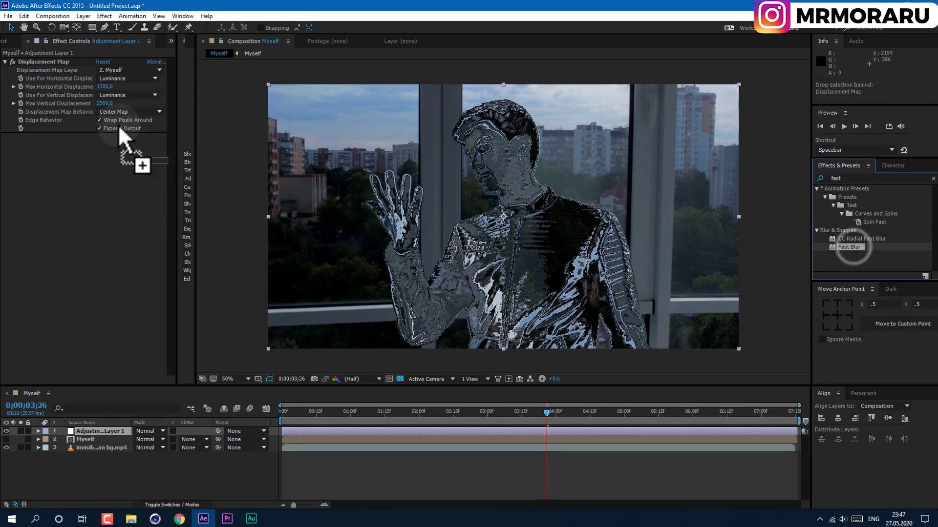
pyautogui.moveTo(119, 128); pyautogui.dragTo(54, 62)
pyautogui.moveTo(76, 93); pyautogui.dragTo(92, 100)
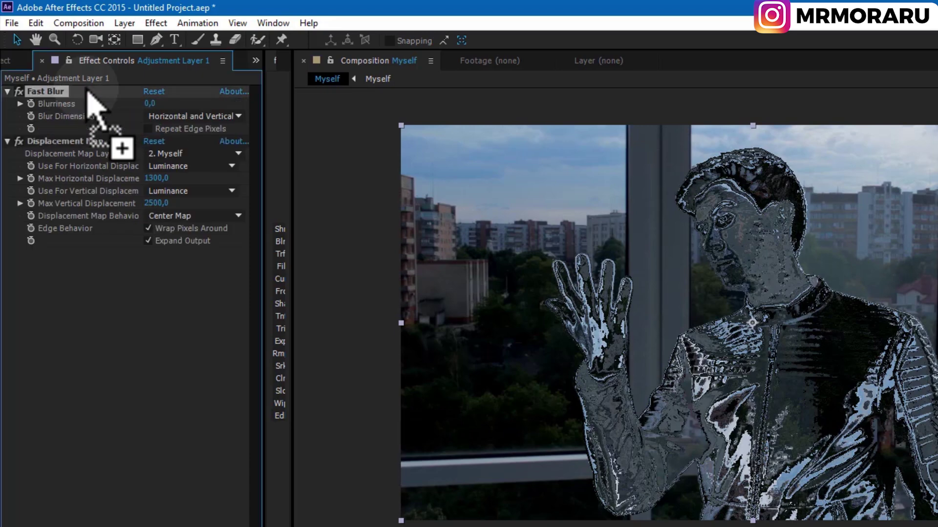
# Set the Fast Blur to blurriness 20 with Repeat Edge Pixels, and the Displacement Map's maximums to 1290 horizontal and 3308 vertical
pyautogui.click(151, 103)
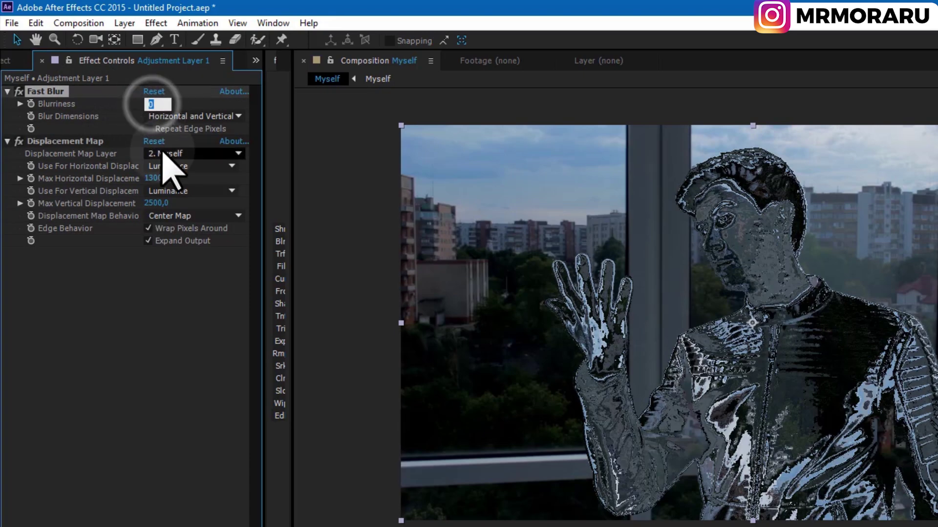
pyautogui.write('20')
pyautogui.press('Return')
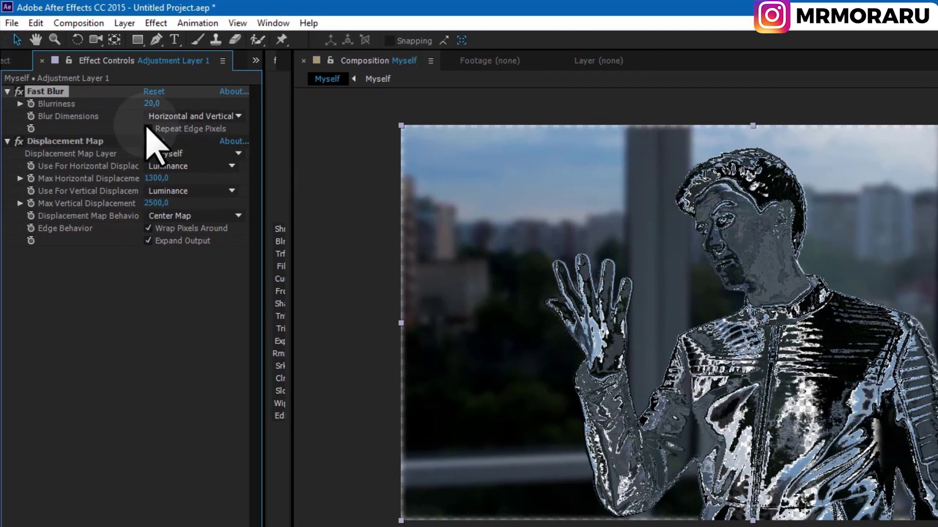
pyautogui.click(147, 128)
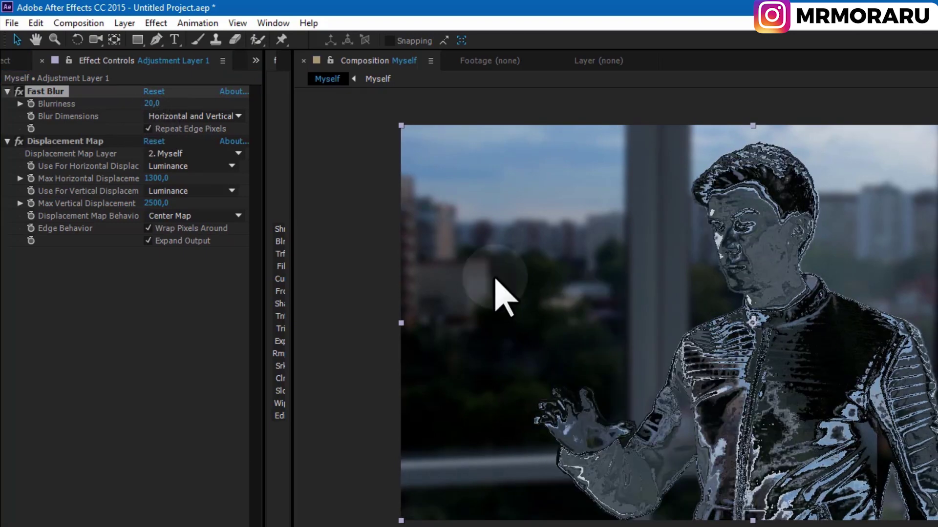
pyautogui.moveTo(152, 204); pyautogui.dragTo(9, 228)
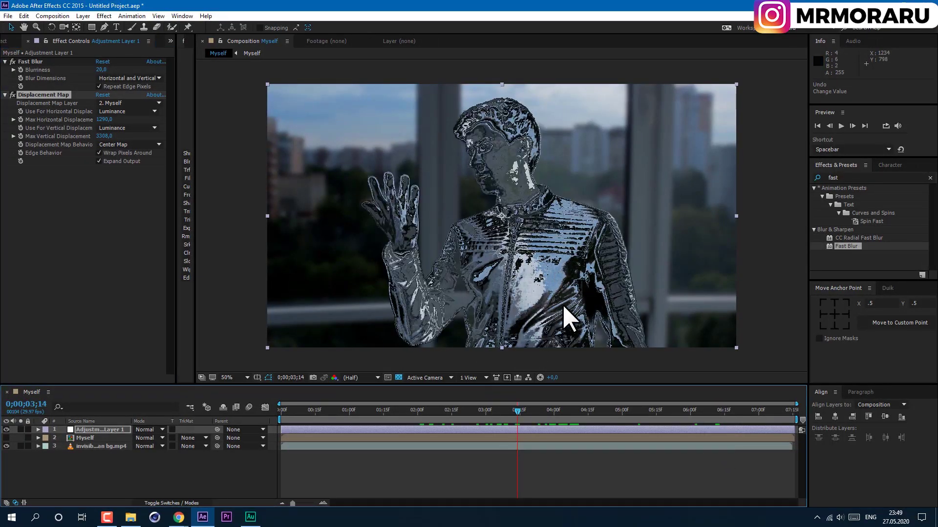
# Open the Myself precomposition and apply the Fast Blur effect to the Myself.mov layer
pyautogui.click(86, 439)
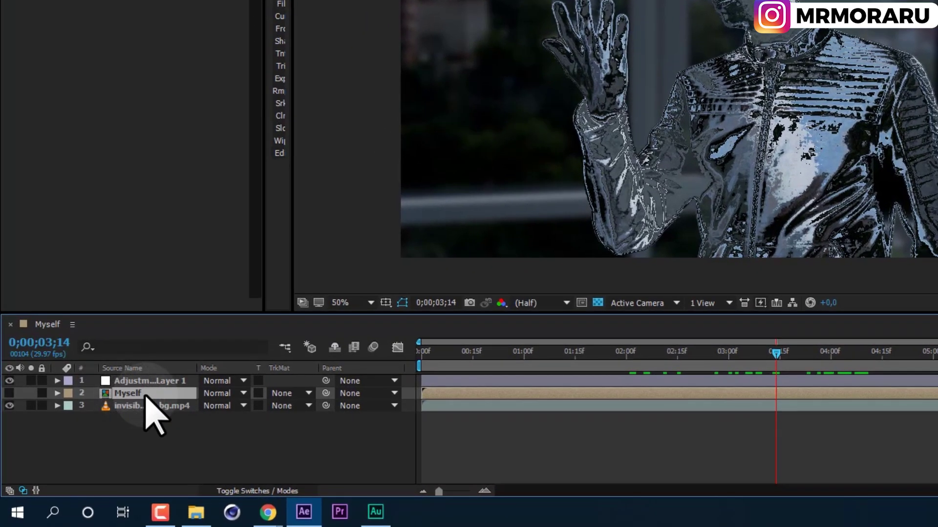
pyautogui.doubleClick(145, 396)
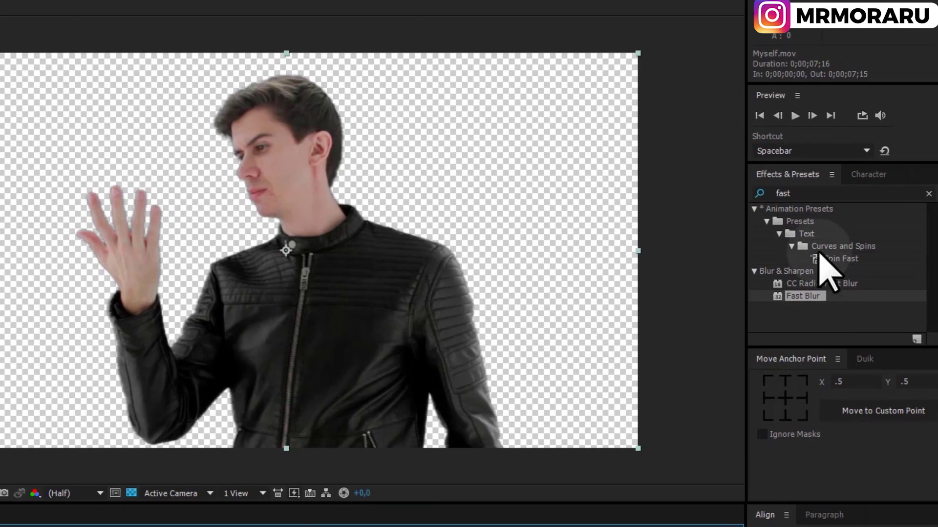
pyautogui.click(847, 177)
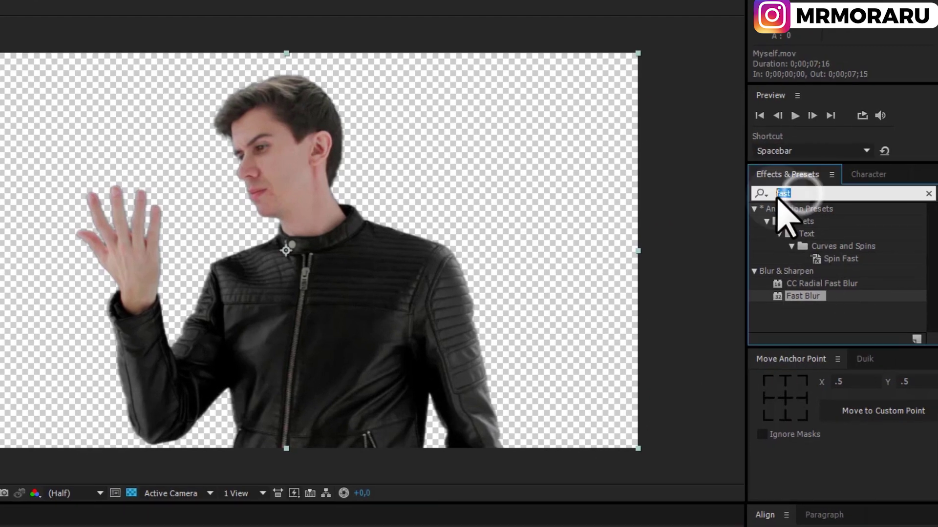
pyautogui.moveTo(801, 293); pyautogui.dragTo(0, 182)
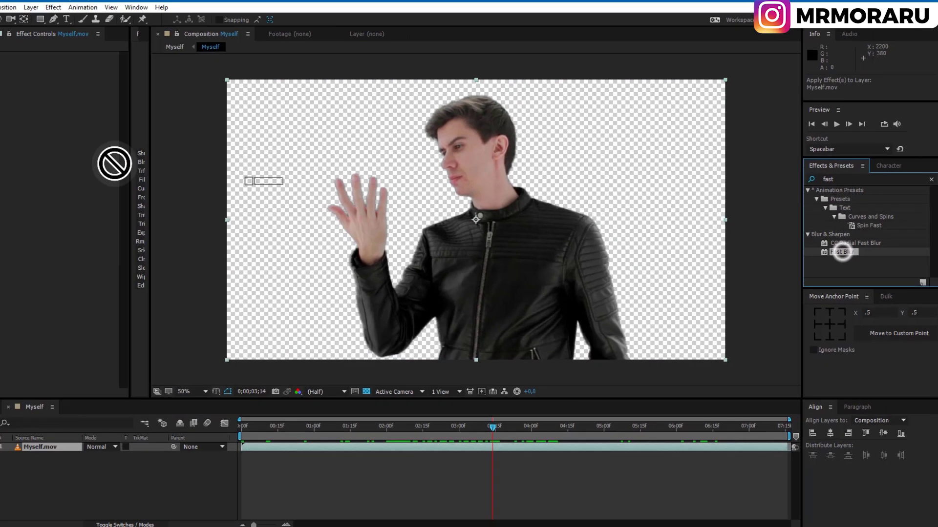
pyautogui.moveTo(131, 171); pyautogui.dragTo(174, 248)
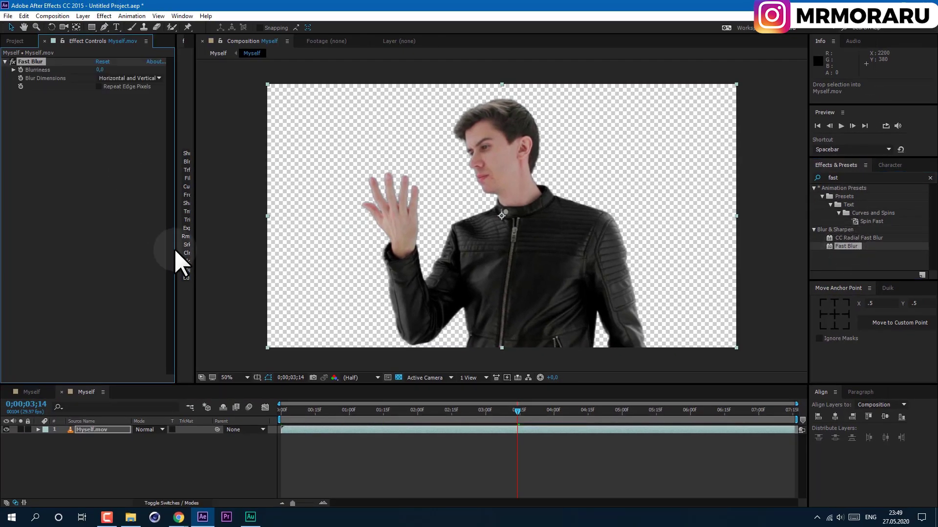
# Set the Fast Blur on Myself.mov to blurriness 7 with Repeat Edge Pixels enabled, and check the result in the parent composition
pyautogui.click(102, 69)
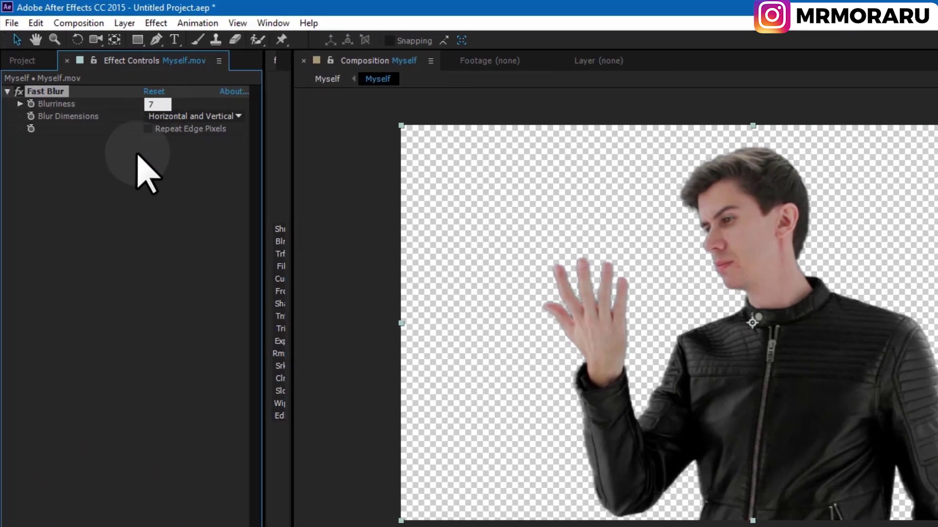
pyautogui.press('Return')
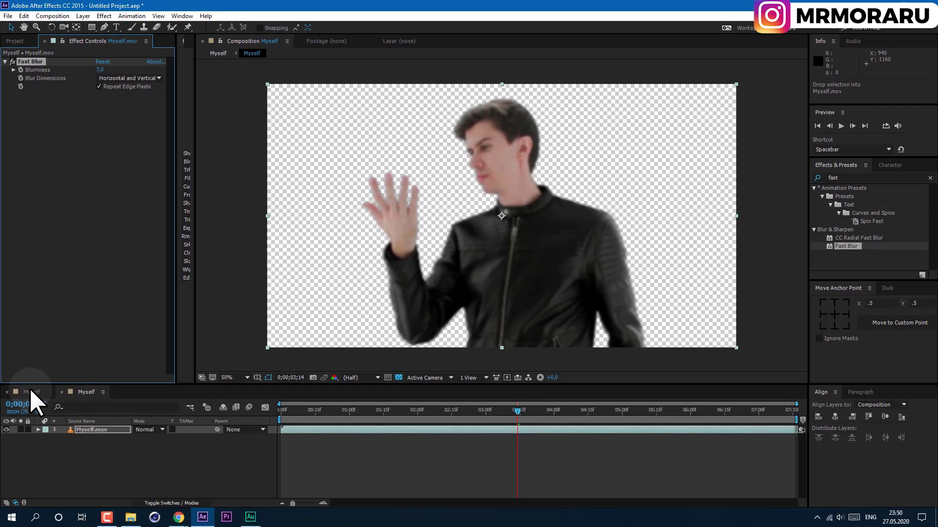
pyautogui.click(31, 391)
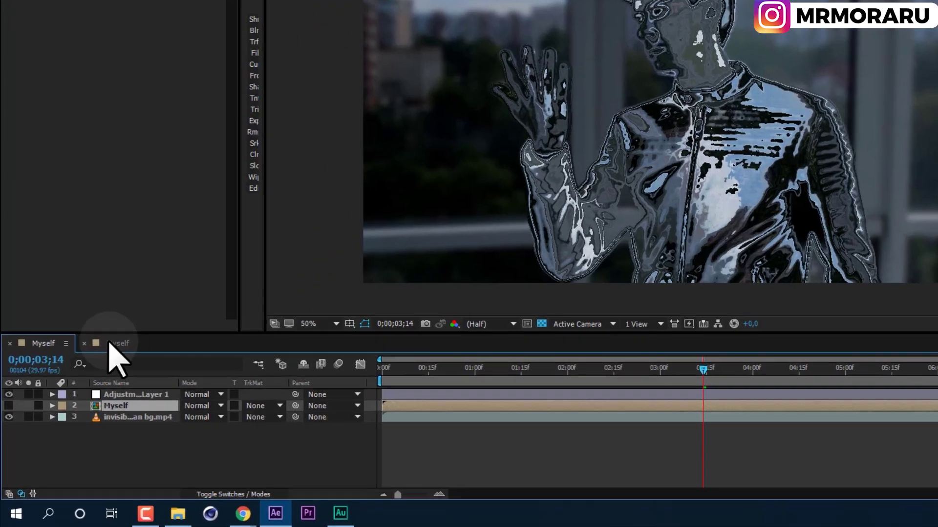
# Reduce the blurriness of the Myself.mov layer to 5 in its precomposition and view the metal effect in the parent composition
pyautogui.click(78, 390)
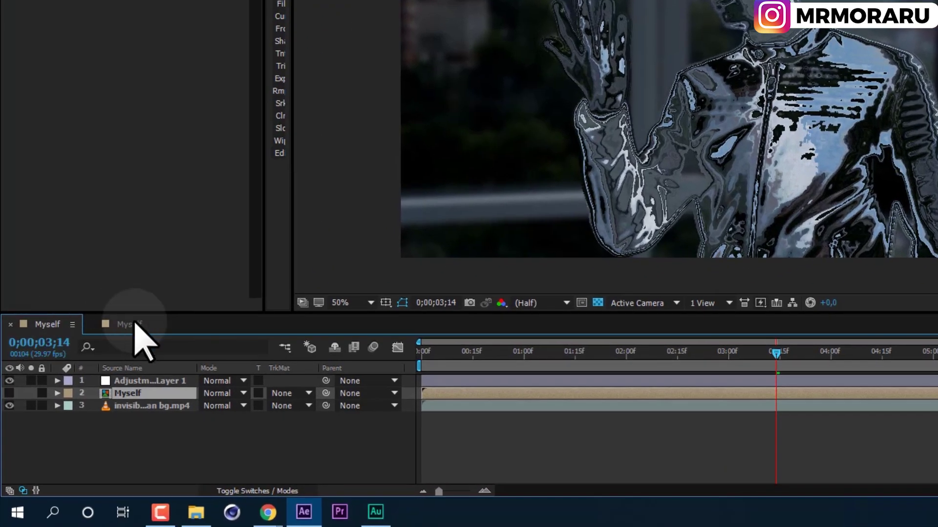
pyautogui.click(126, 324)
pyautogui.click(101, 70)
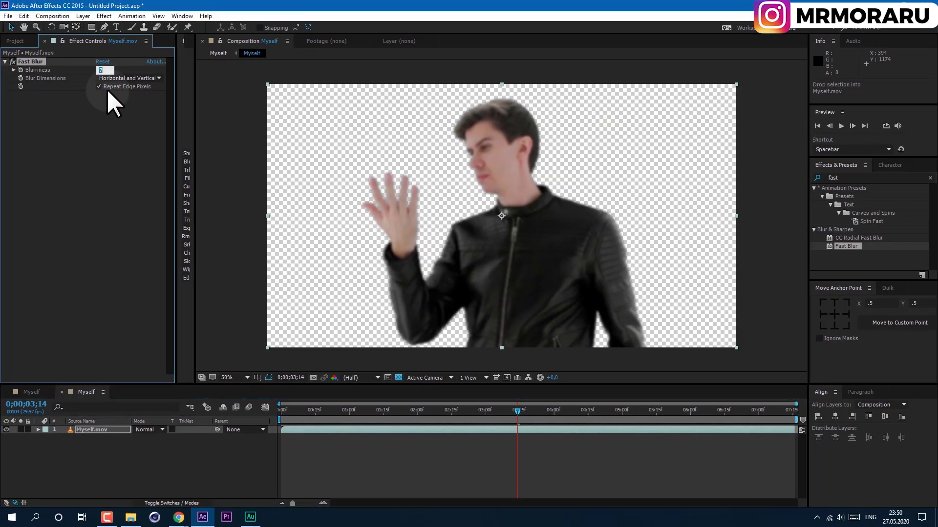
pyautogui.click(31, 393)
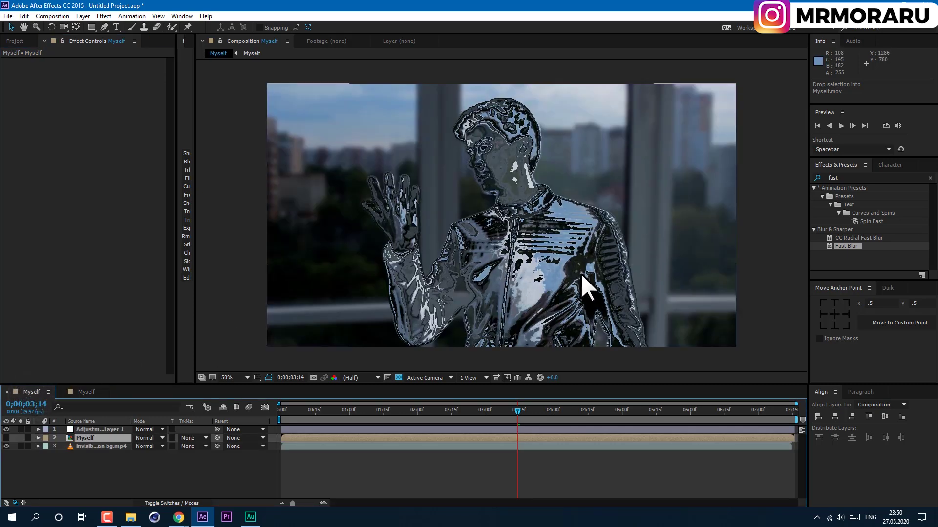
# Add a Curves effect below Fast Blur on Myself.mov in the precomposition and raise the black point to lift the shadows
pyautogui.click(87, 391)
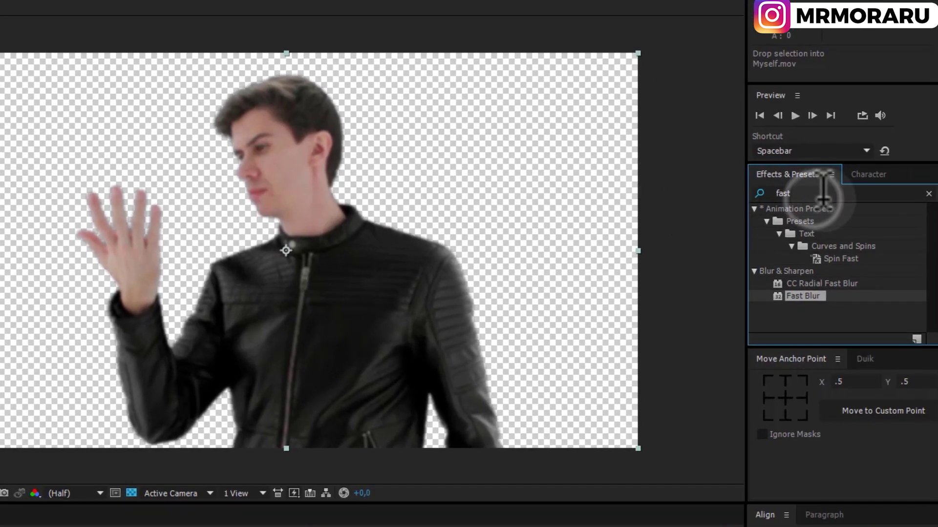
pyautogui.doubleClick(850, 180)
pyautogui.write('curves')
pyautogui.moveTo(796, 272); pyautogui.dragTo(113, 181)
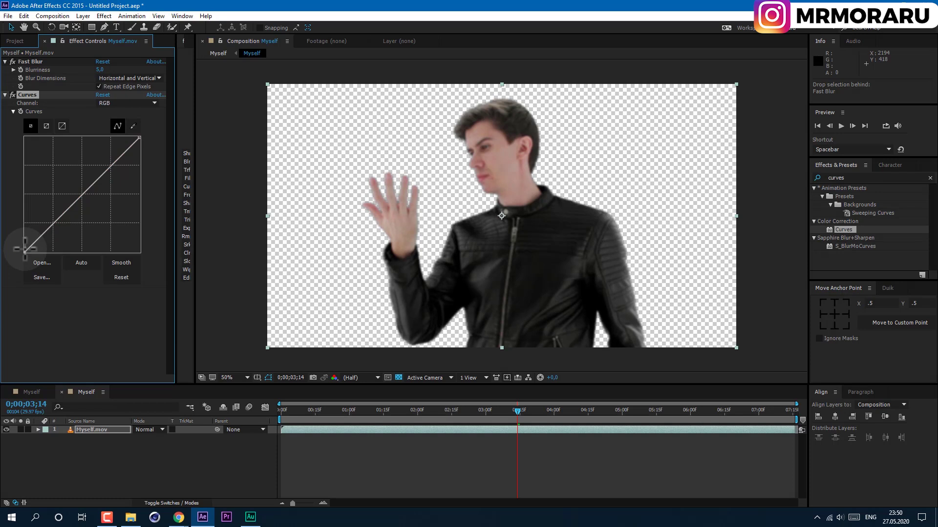
pyautogui.moveTo(23, 250); pyautogui.dragTo(25, 224)
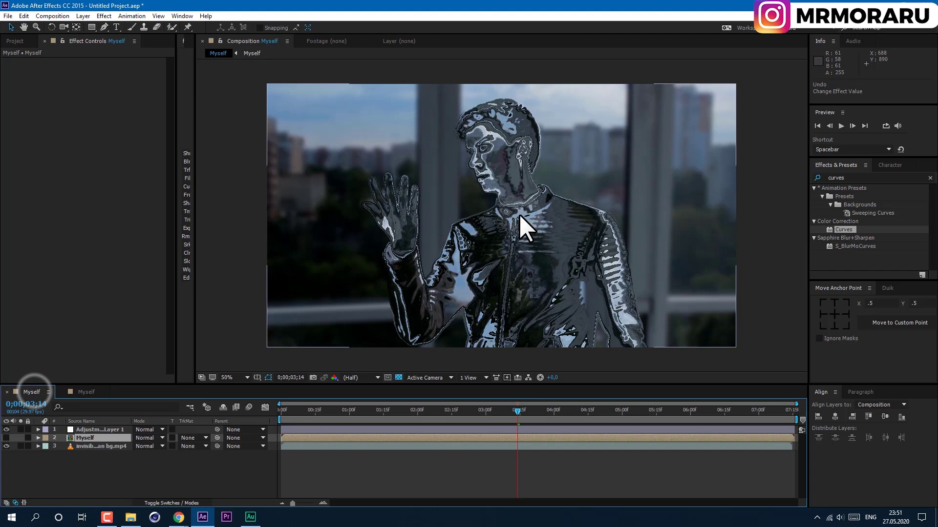
pyautogui.click(539, 410)
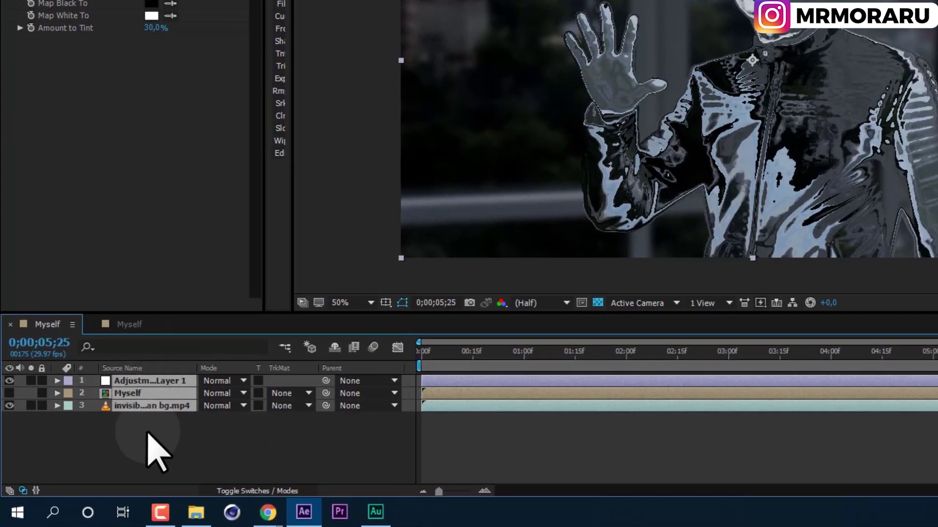
# Pre-compose the adjustment layer, Myself and the background video into a new composition named "metal effect", moving all attributes into it
pyautogui.click(156, 431)
pyautogui.moveTo(161, 433); pyautogui.dragTo(138, 398)
pyautogui.rightClick(139, 398)
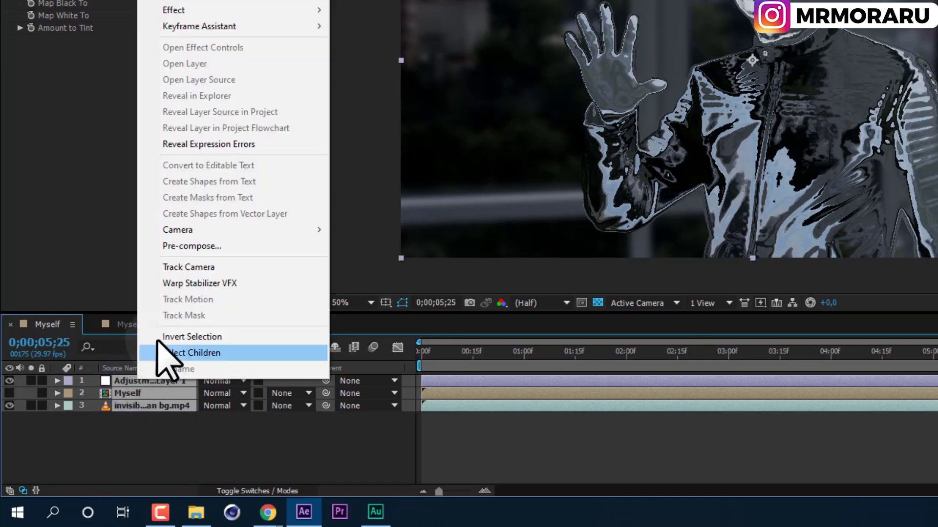
pyautogui.click(189, 247)
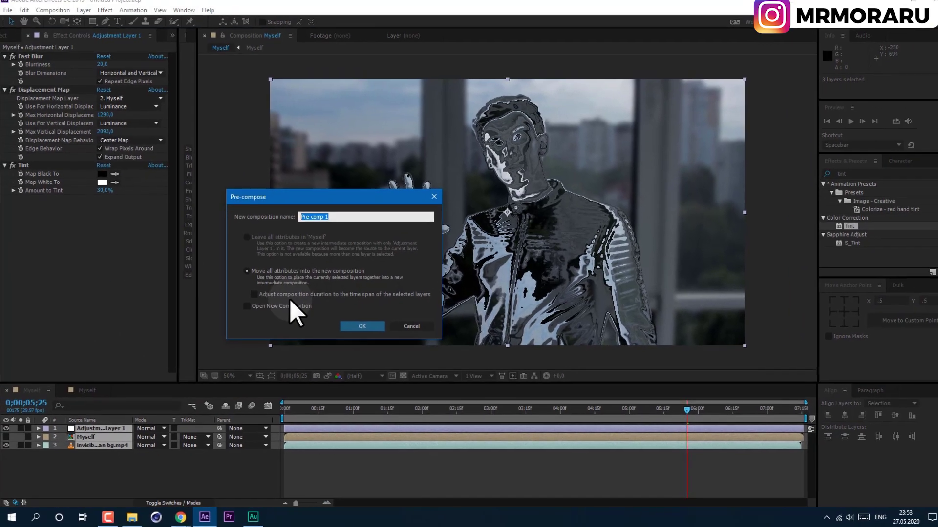
pyautogui.write('metal effect')
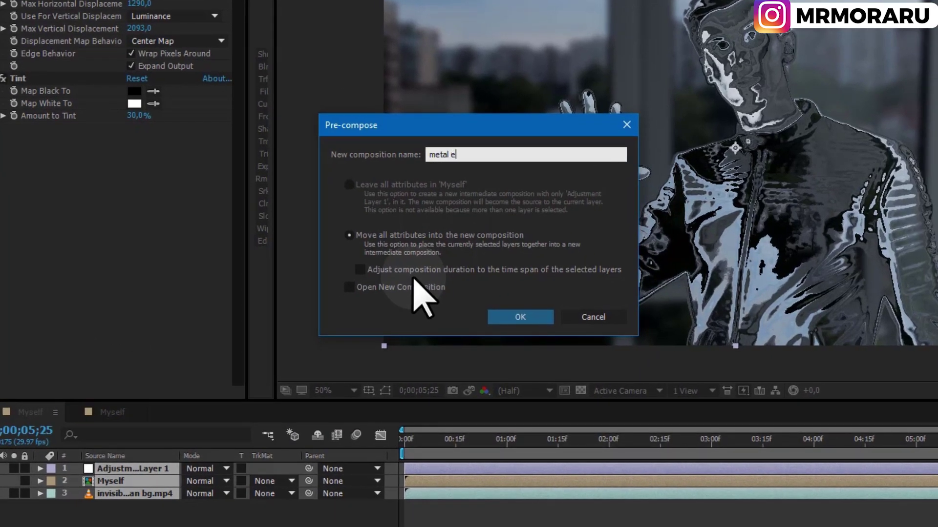
pyautogui.click(514, 316)
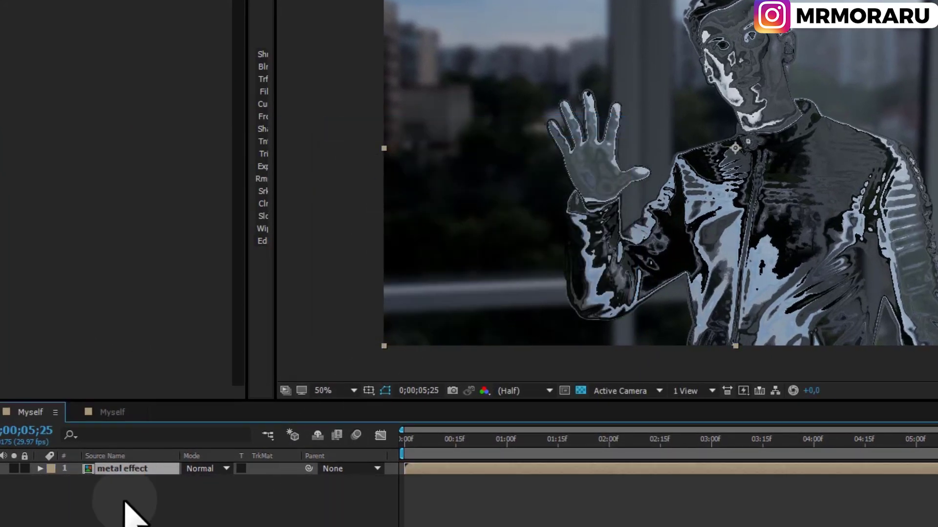
# Rename the composition that holds the metal effect layer to "Main" in its composition settings
pyautogui.rightClick(178, 520)
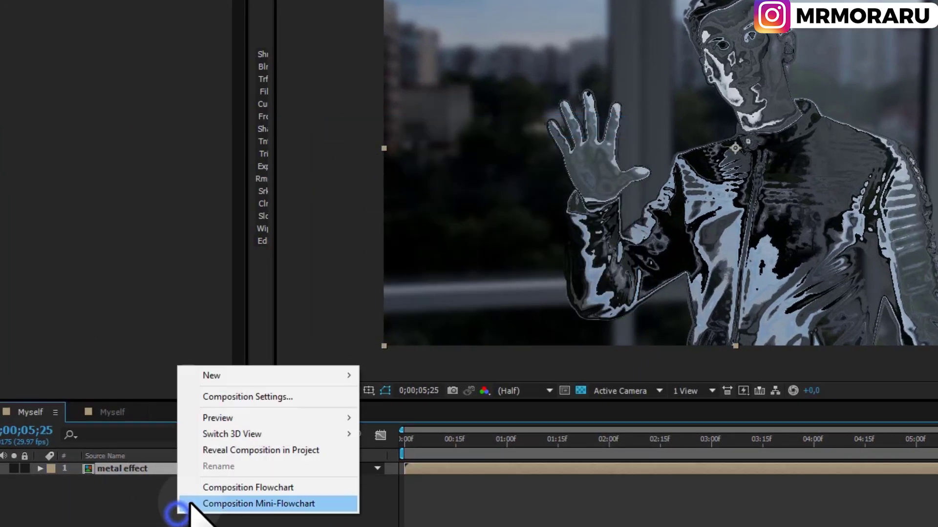
pyautogui.click(233, 397)
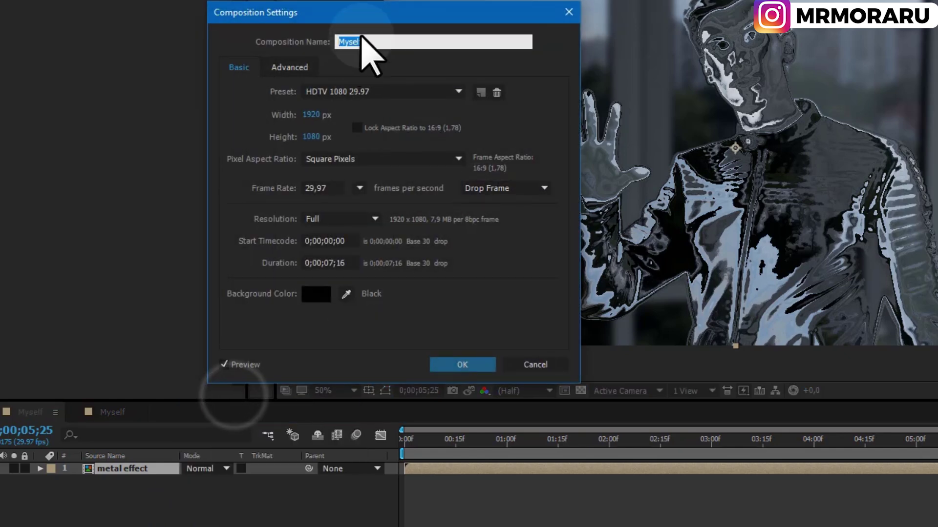
pyautogui.moveTo(370, 43); pyautogui.dragTo(288, 46)
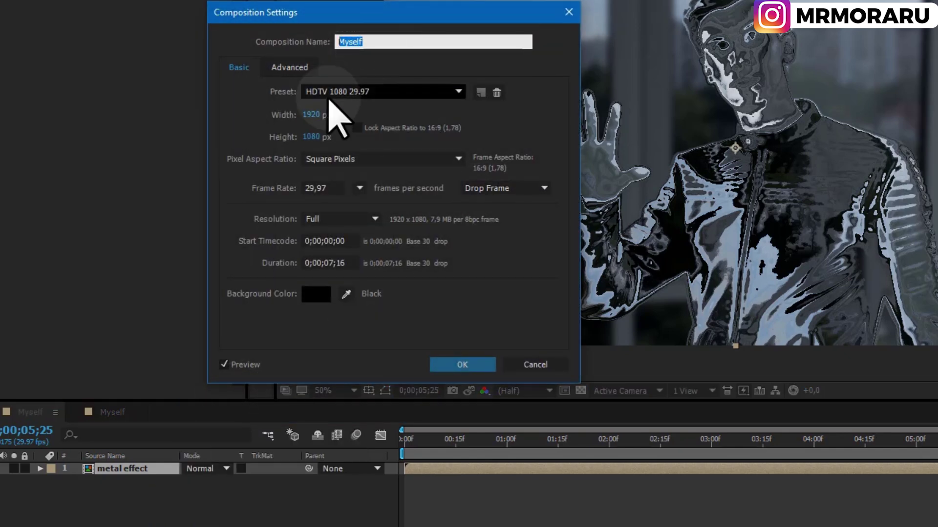
pyautogui.write('Main')
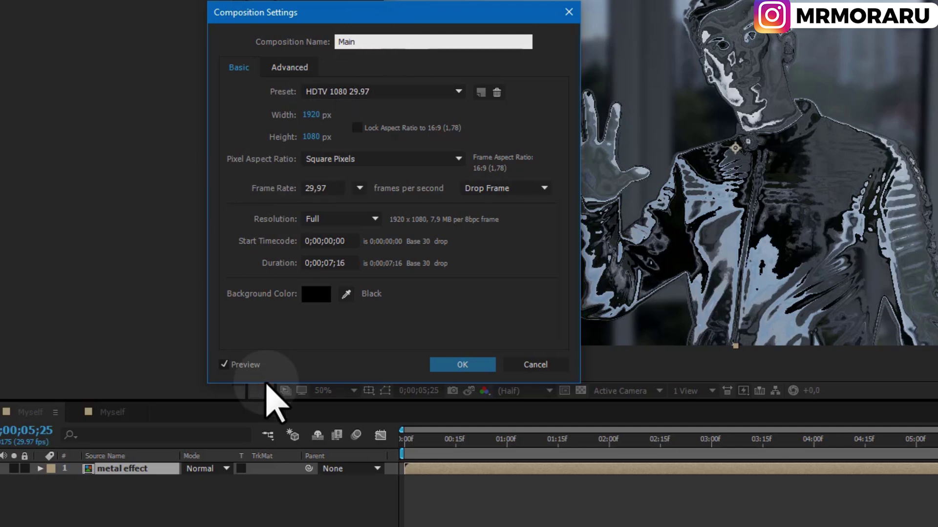
pyautogui.click(459, 359)
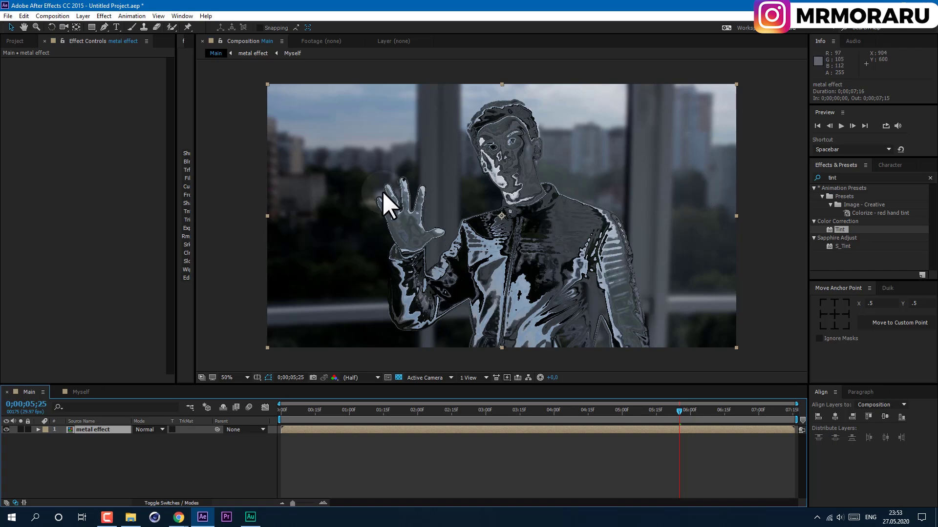
# Duplicate the Myself composition in the project and rename the copy "Myself Clear"
pyautogui.click(22, 40)
pyautogui.click(42, 156)
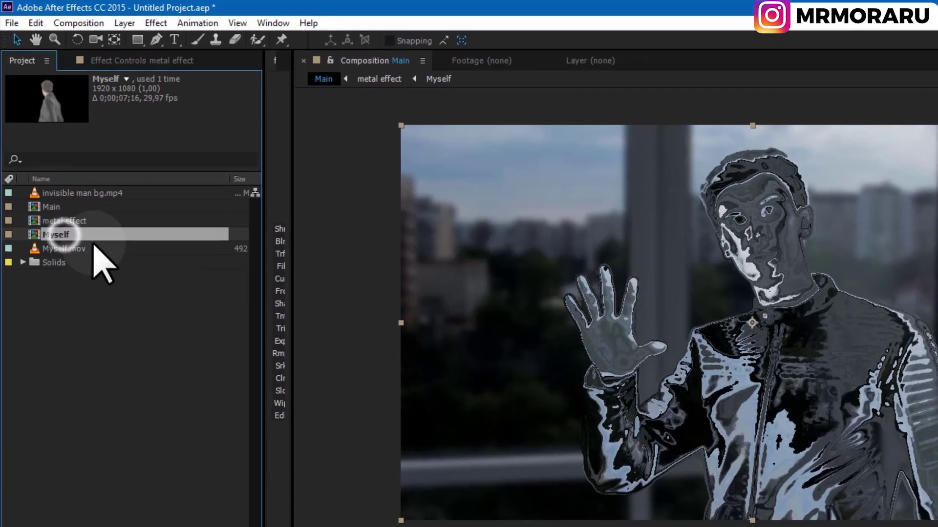
pyautogui.click(65, 234)
pyautogui.click(86, 234)
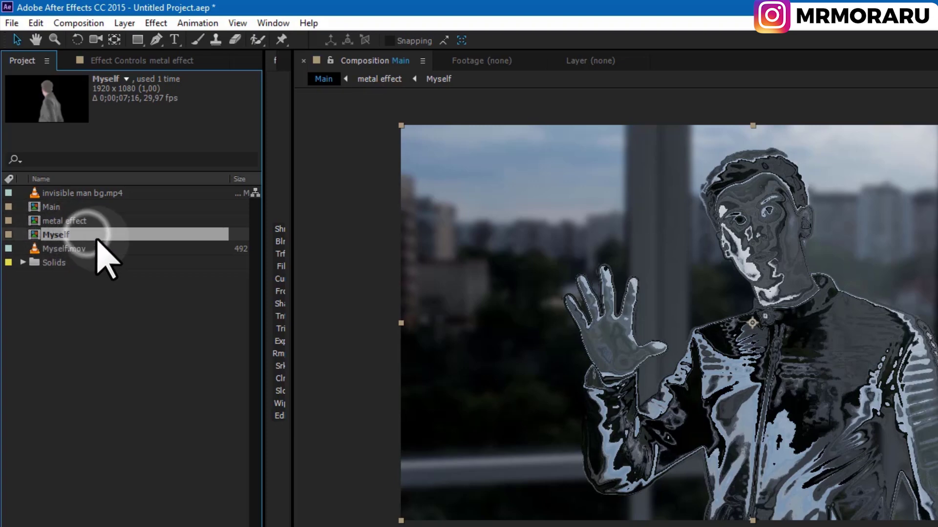
pyautogui.click(36, 23)
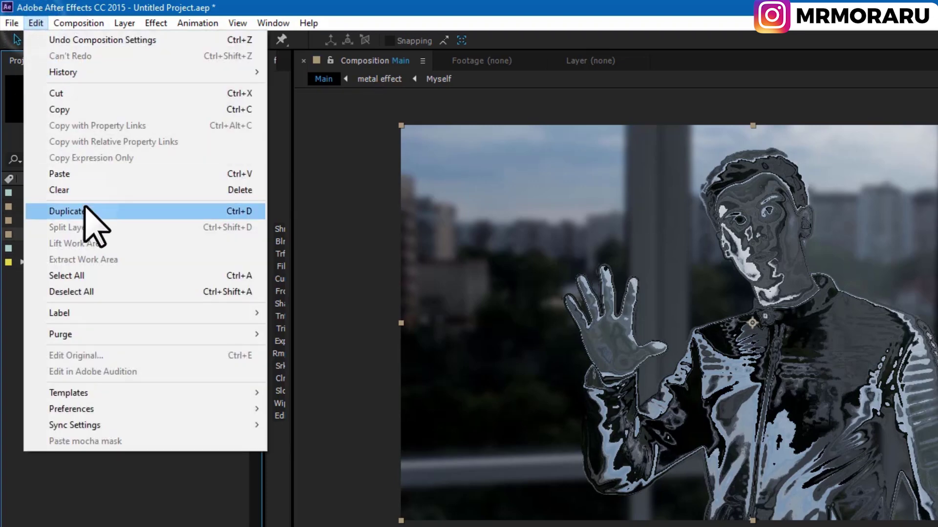
pyautogui.click(85, 211)
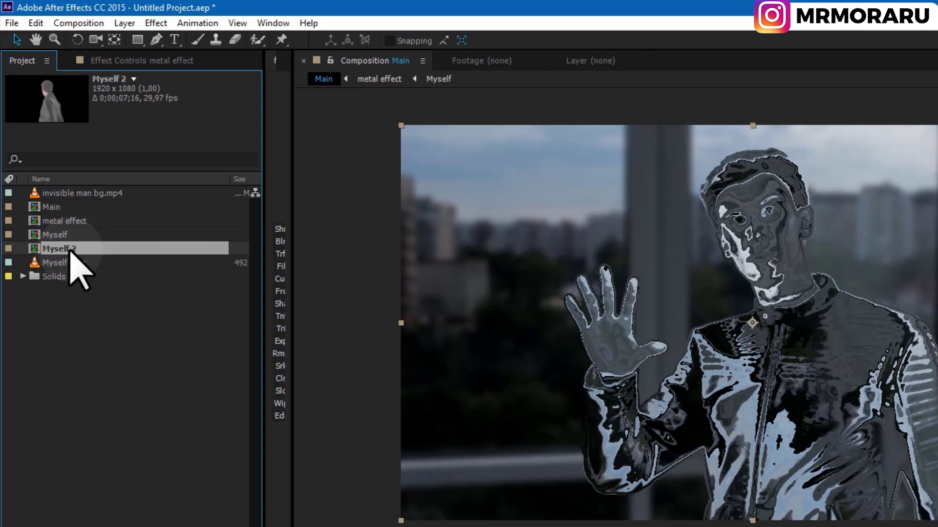
pyautogui.click(74, 250)
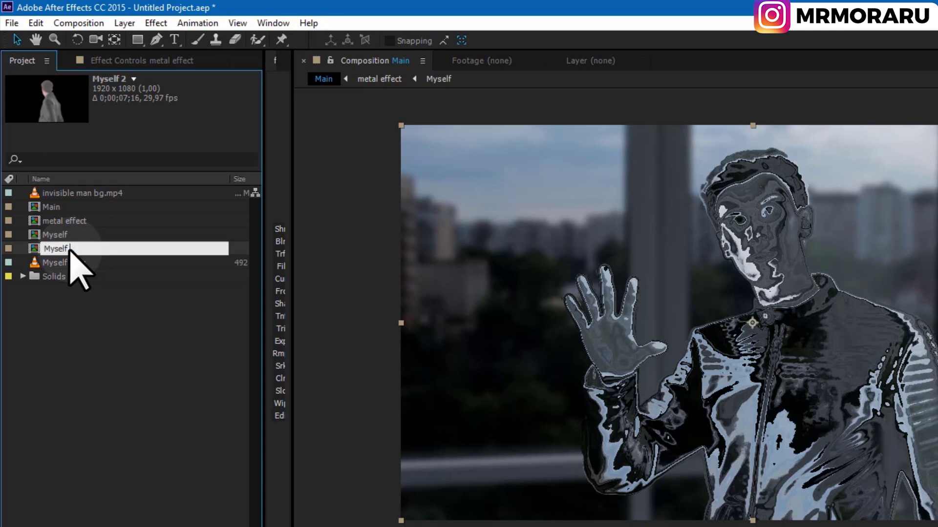
pyautogui.write('Clear')
pyautogui.press('Return')
# Place Myself Clear above the metal effect layer in Main, and remove all effects from the Myself.mov layer inside it
pyautogui.moveTo(109, 250); pyautogui.dragTo(98, 431)
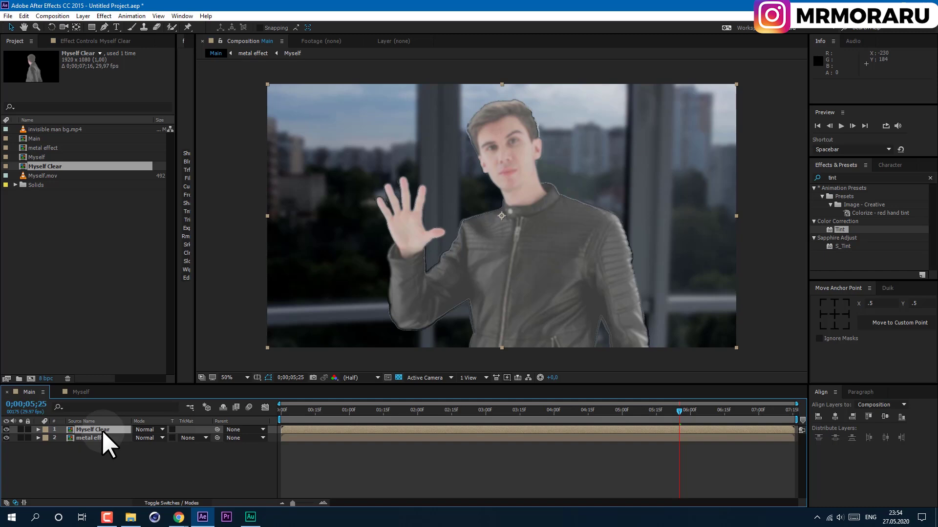
pyautogui.doubleClick(102, 430)
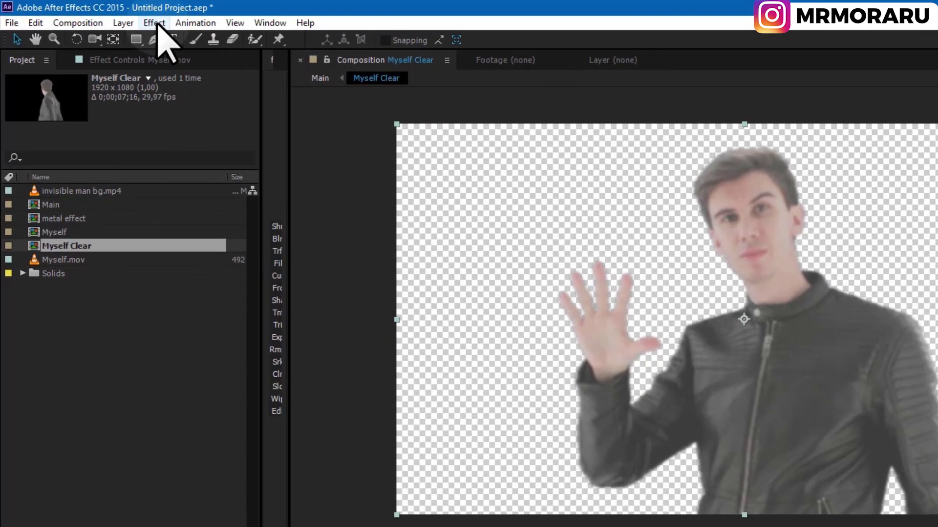
pyautogui.click(106, 16)
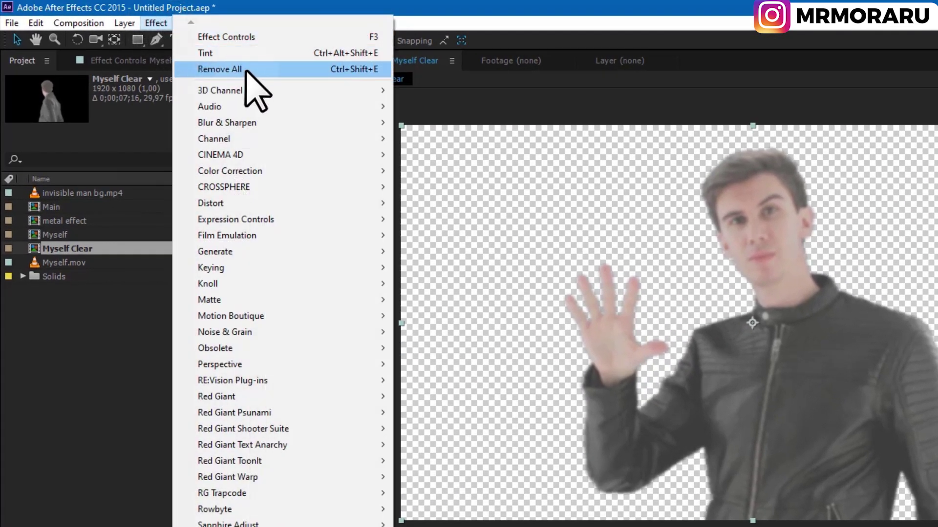
pyautogui.click(267, 70)
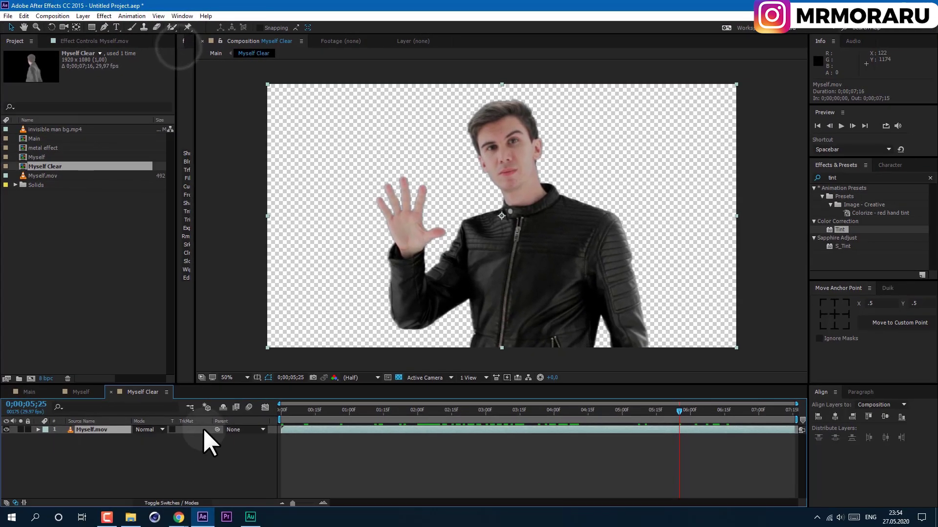
# In the Main composition, set the metal effect layer's track matte to Alpha Matte "Myself Clear"
pyautogui.click(110, 41)
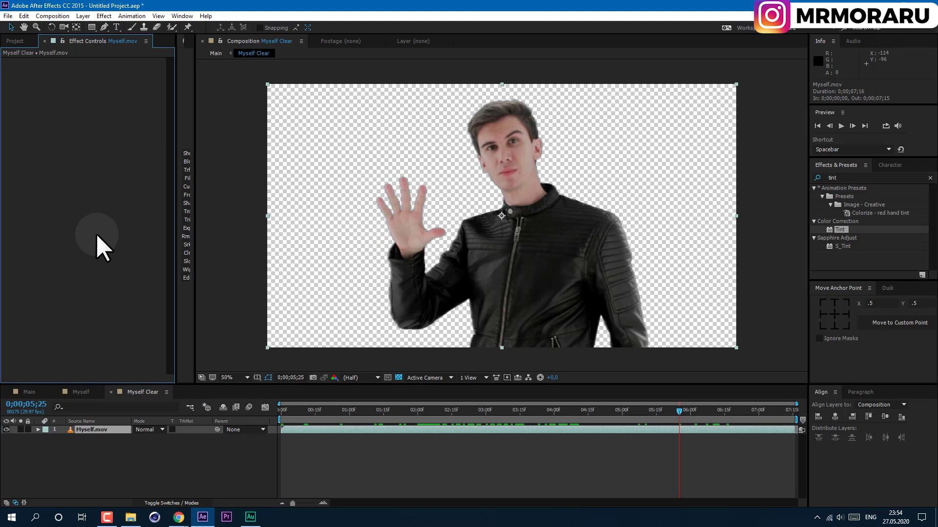
pyautogui.click(27, 391)
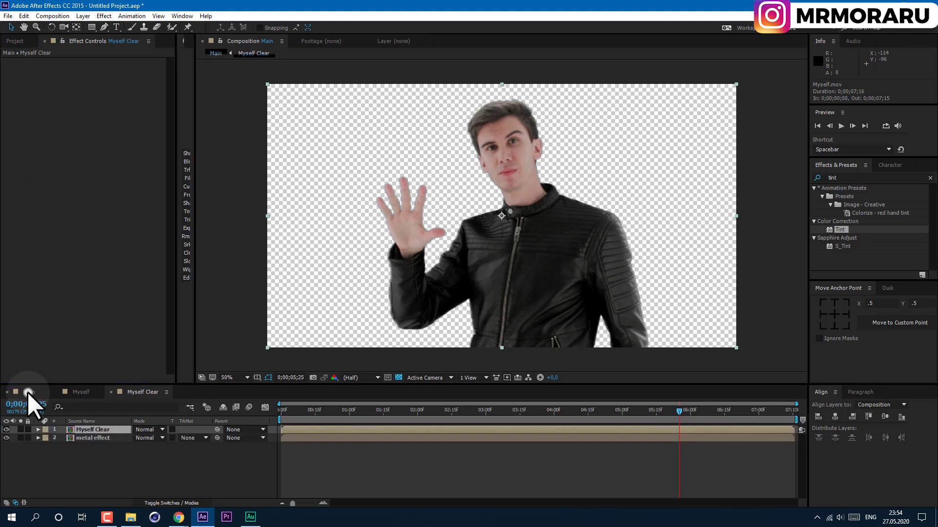
pyautogui.click(100, 433)
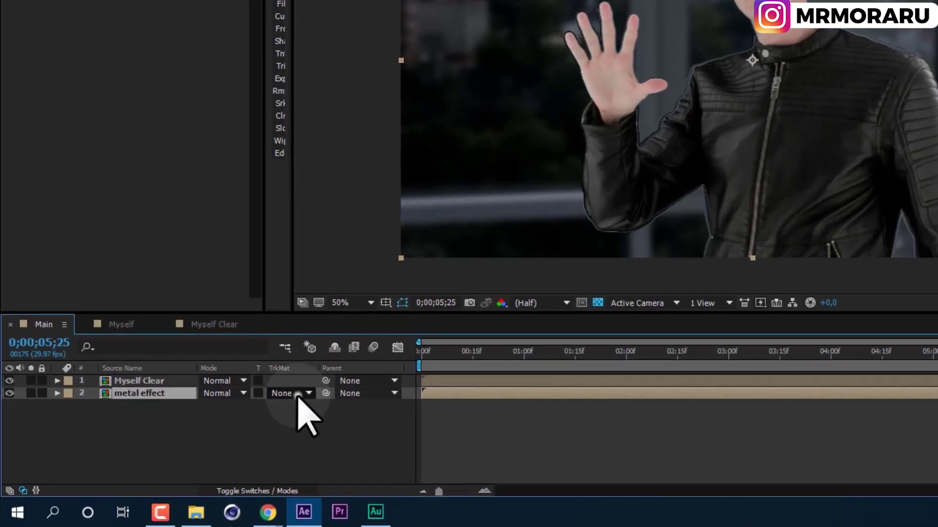
pyautogui.click(198, 438)
pyautogui.click(286, 410)
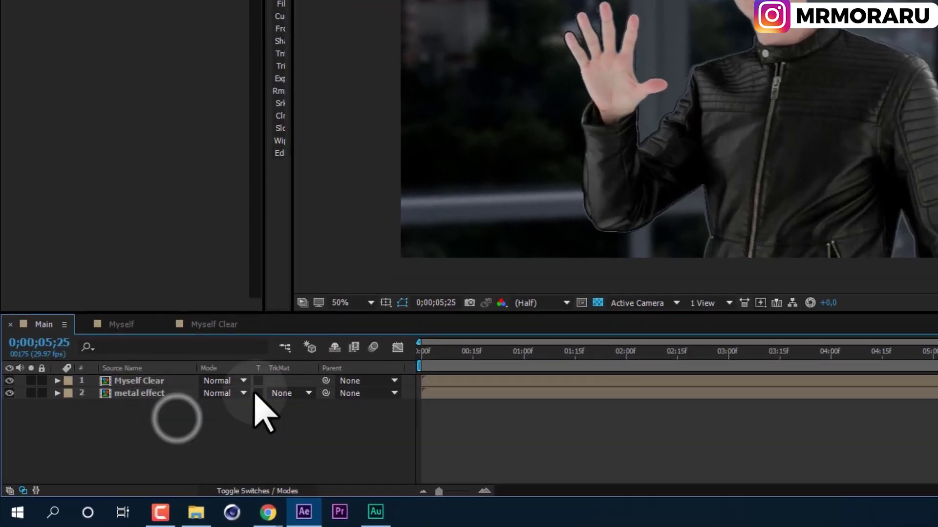
pyautogui.click(268, 492)
pyautogui.click(268, 492)
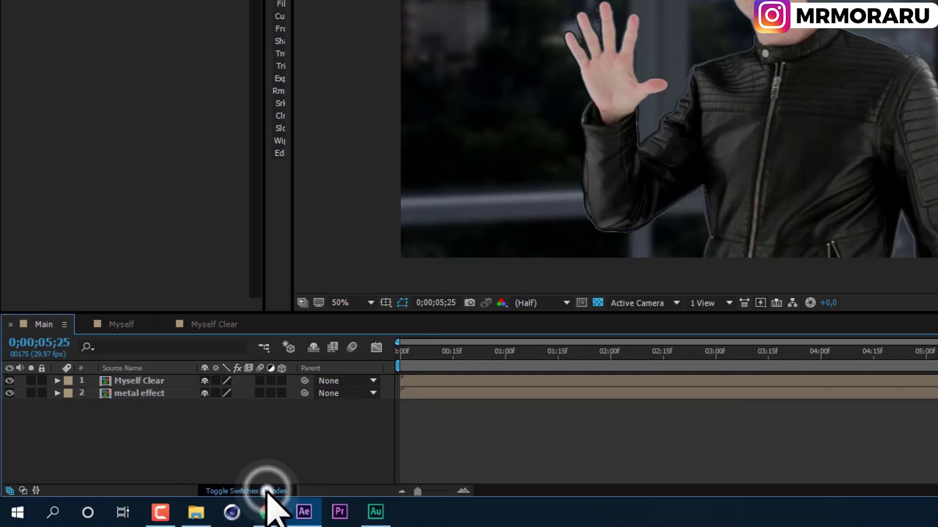
pyautogui.click(291, 393)
pyautogui.click(303, 431)
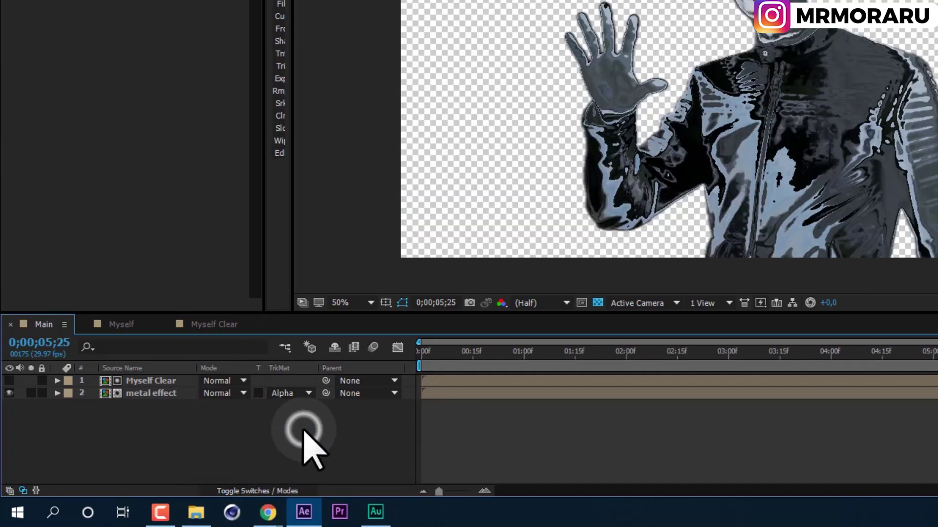
pyautogui.click(606, 444)
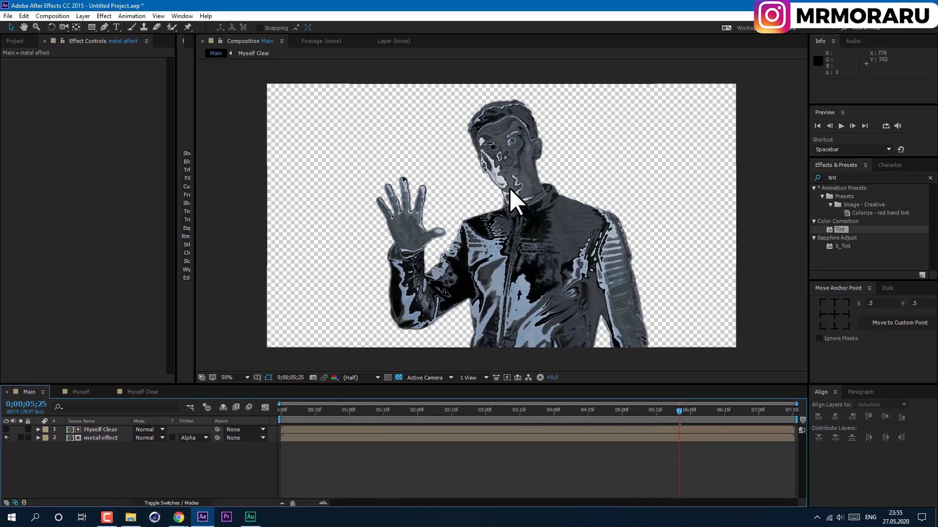
# Add invisible man bg.mp4 to Main as the lowest layer and preview the metal figure over it
pyautogui.click(20, 38)
pyautogui.click(69, 129)
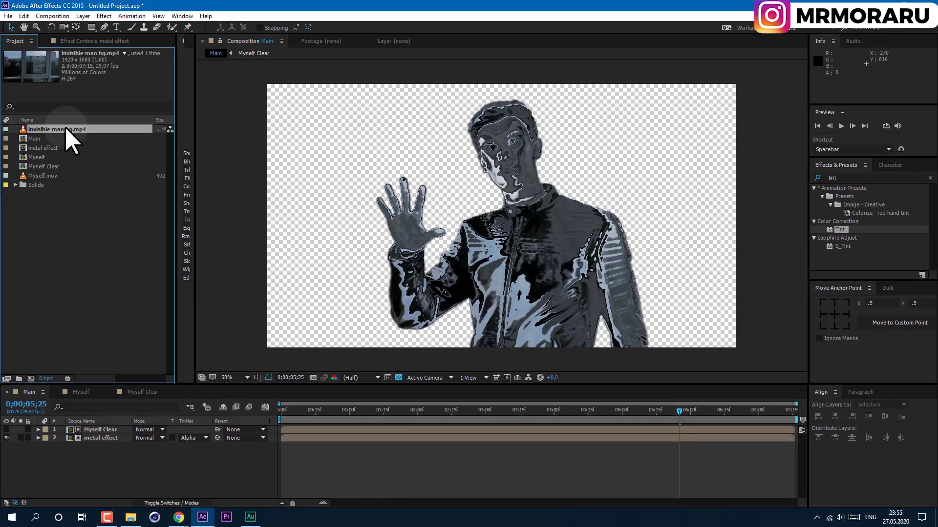
pyautogui.moveTo(72, 127); pyautogui.dragTo(112, 461)
pyautogui.press('space')
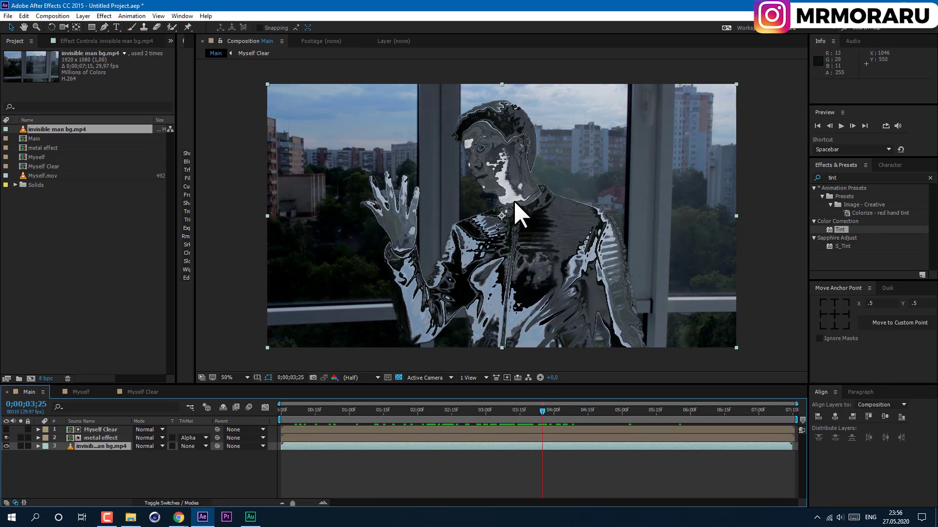
# Add another Myself Clear from the project as the uppermost layer of Main and duplicate that layer
pyautogui.click(127, 479)
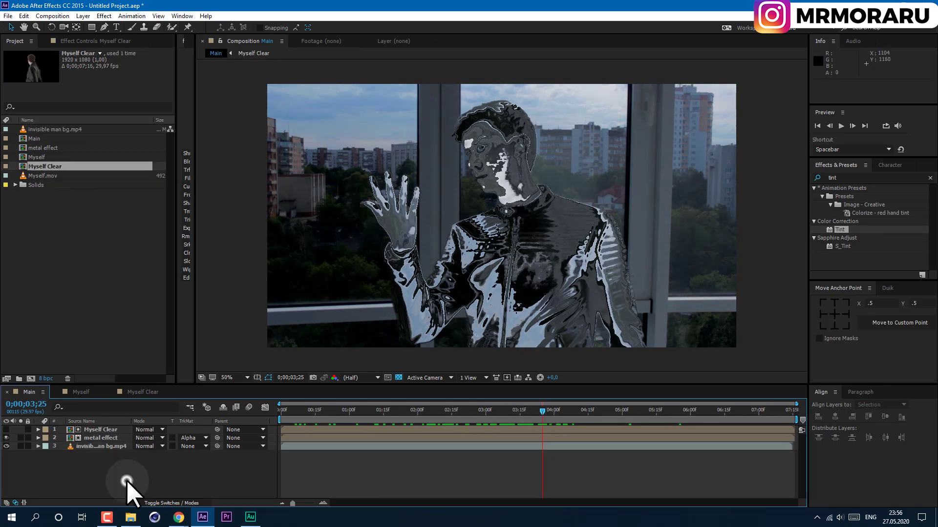
pyautogui.moveTo(55, 165); pyautogui.dragTo(111, 433)
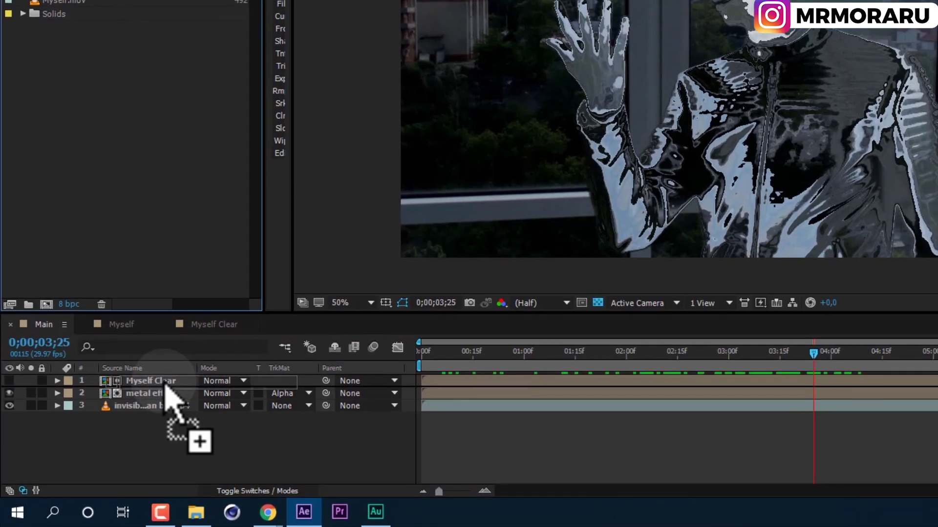
pyautogui.moveTo(165, 384); pyautogui.dragTo(182, 393)
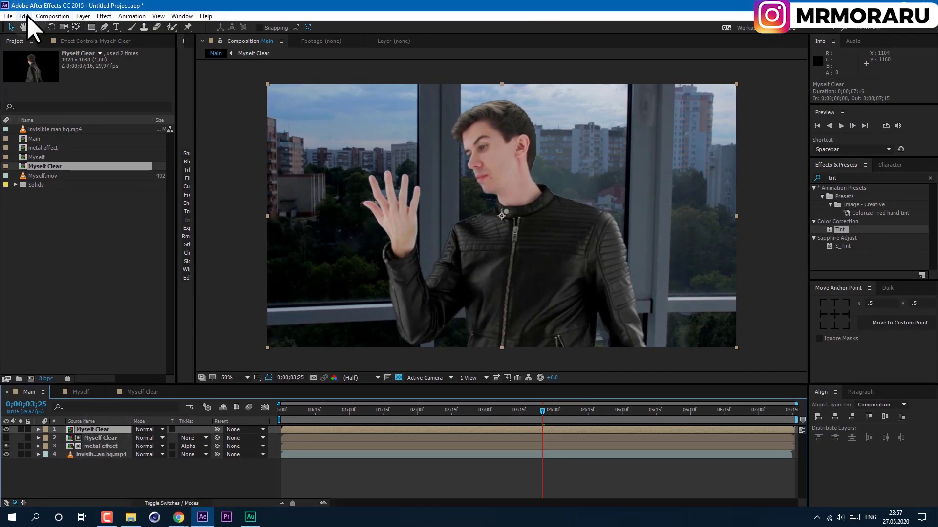
pyautogui.click(27, 16)
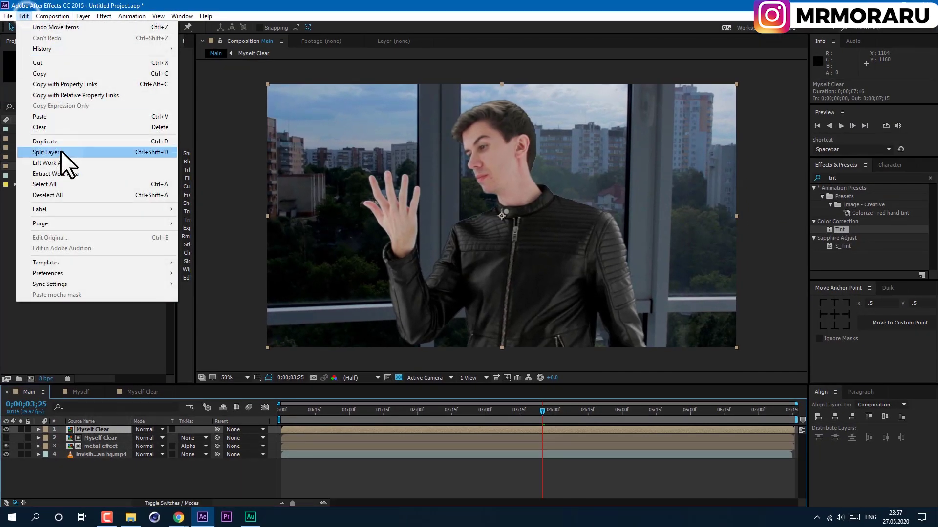
pyautogui.click(63, 142)
pyautogui.click(103, 438)
pyautogui.click(103, 430)
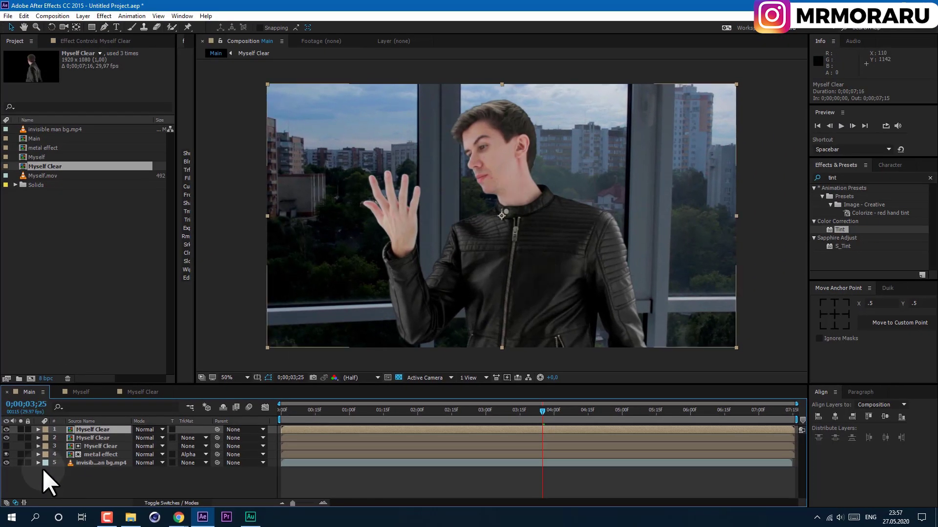
# Set the second Myself Clear layer's track matte to Luma Matte "Myself Clear", using the copy above it
pyautogui.click(92, 437)
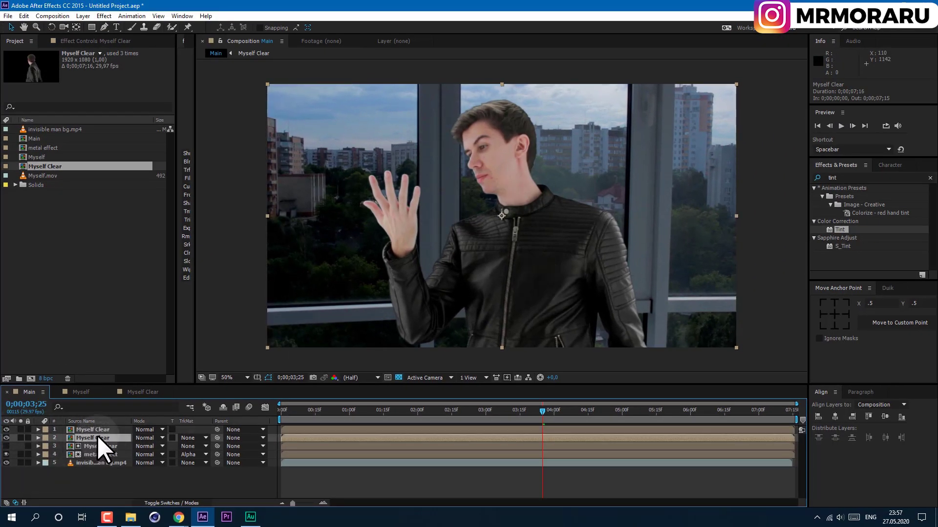
pyautogui.click(20, 430)
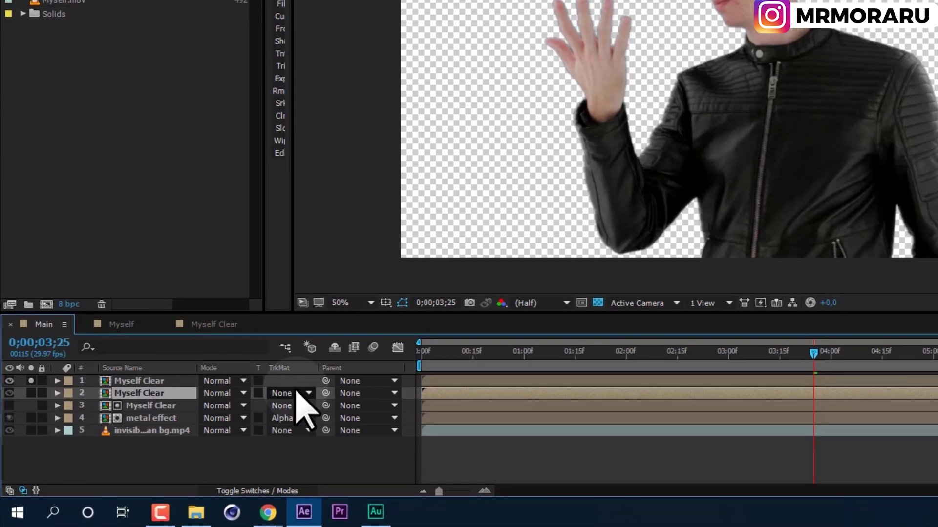
pyautogui.click(194, 438)
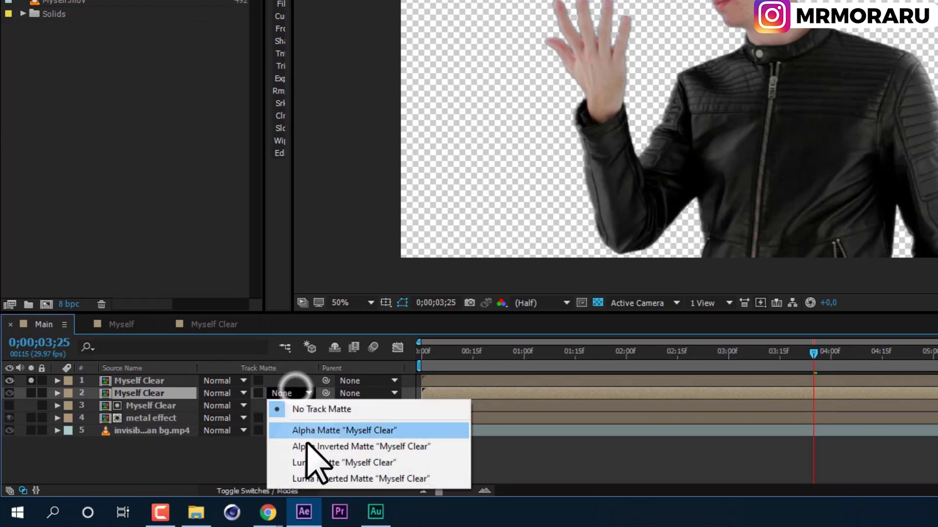
pyautogui.click(351, 462)
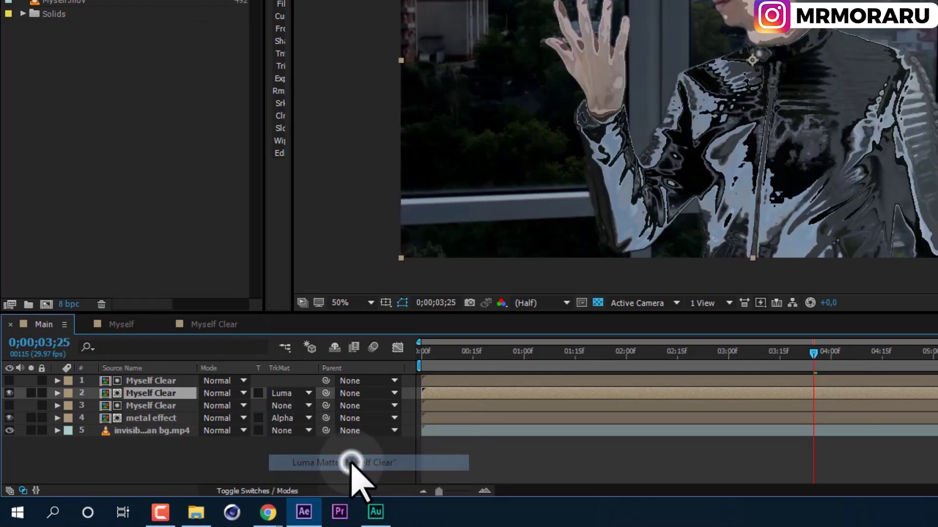
# Solo the second Myself Clear layer and compare the luma-matted image with the unmatted one by briefly showing the matte layer
pyautogui.click(31, 393)
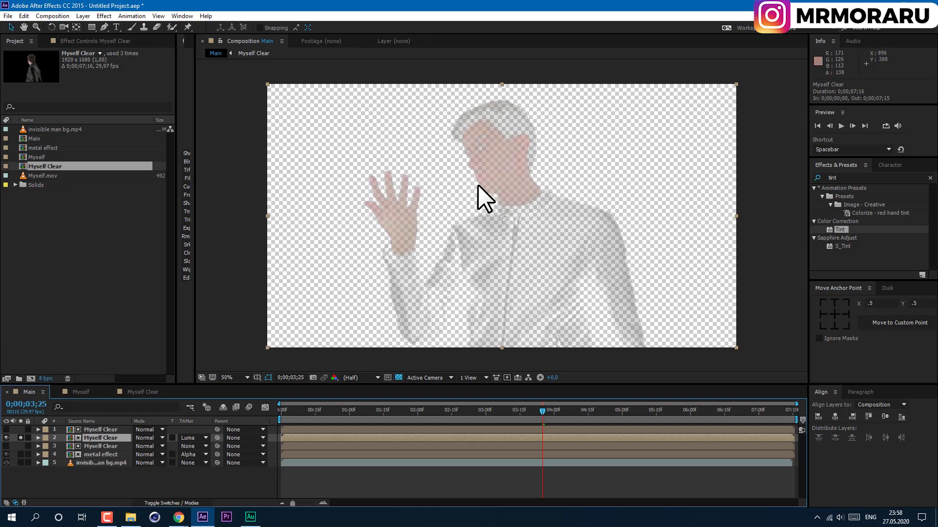
pyautogui.click(117, 437)
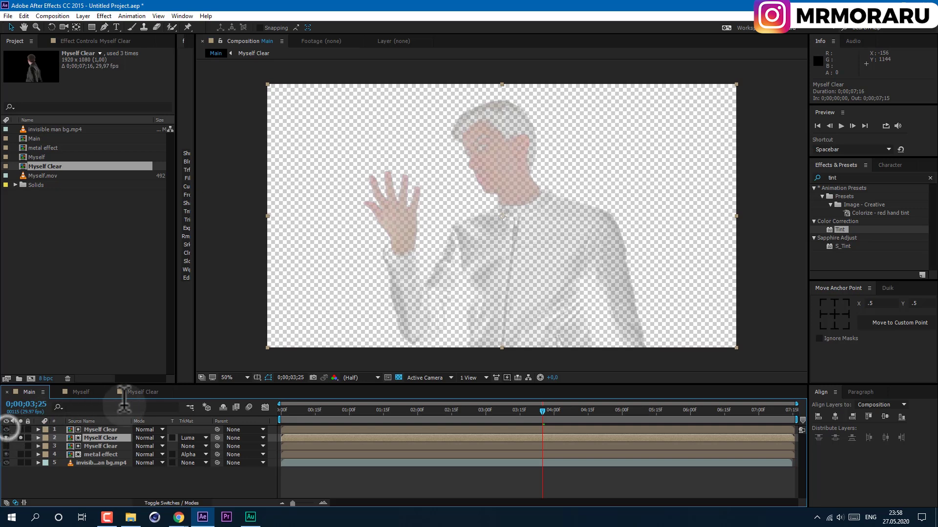
pyautogui.moveTo(20, 430); pyautogui.dragTo(20, 438)
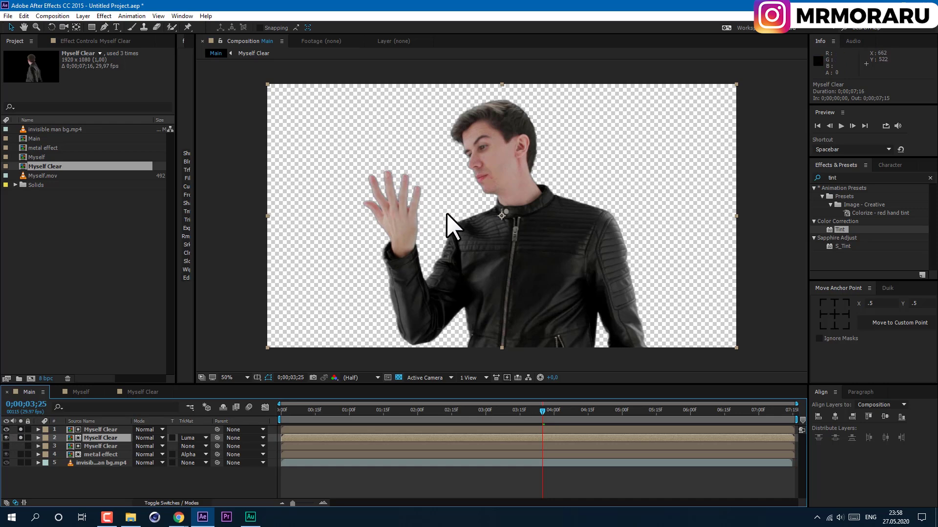
pyautogui.click(5, 430)
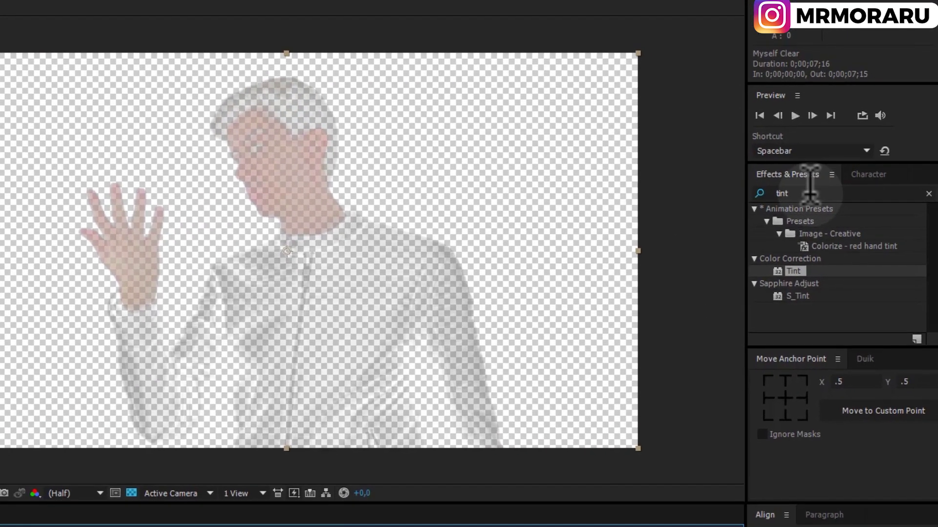
# Apply the Exposure effect to the uppermost Myself Clear matte layer and set its Offset to -0.5
pyautogui.doubleClick(850, 177)
pyautogui.write('expos')
pyautogui.click(804, 326)
pyautogui.moveTo(809, 327); pyautogui.dragTo(113, 430)
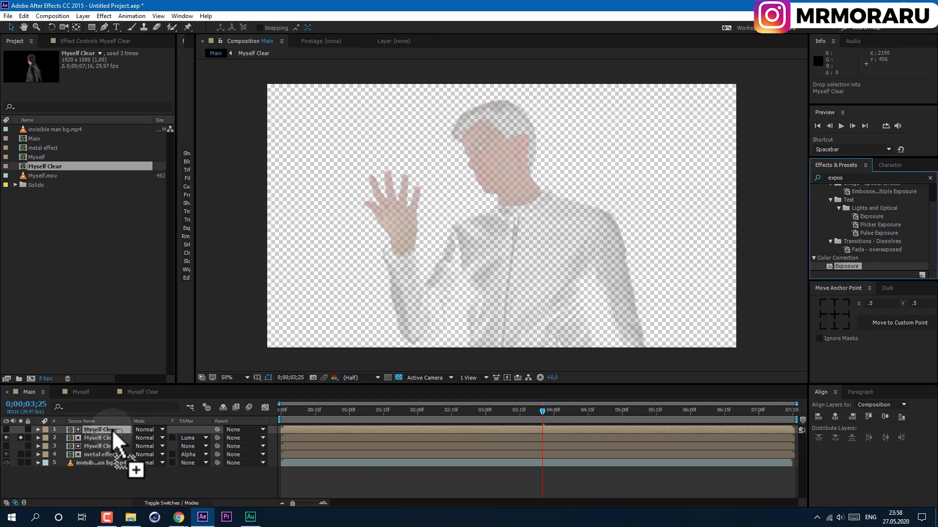
pyautogui.click(101, 93)
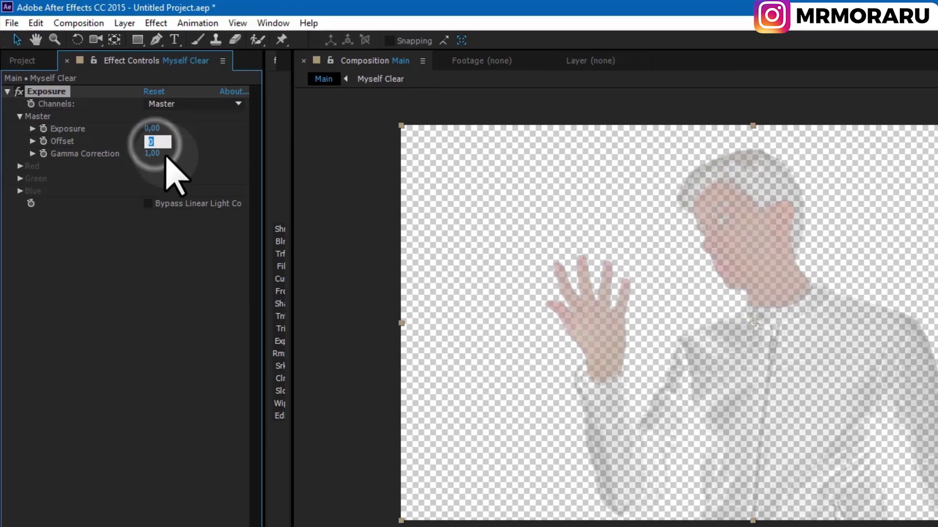
pyautogui.press('Return')
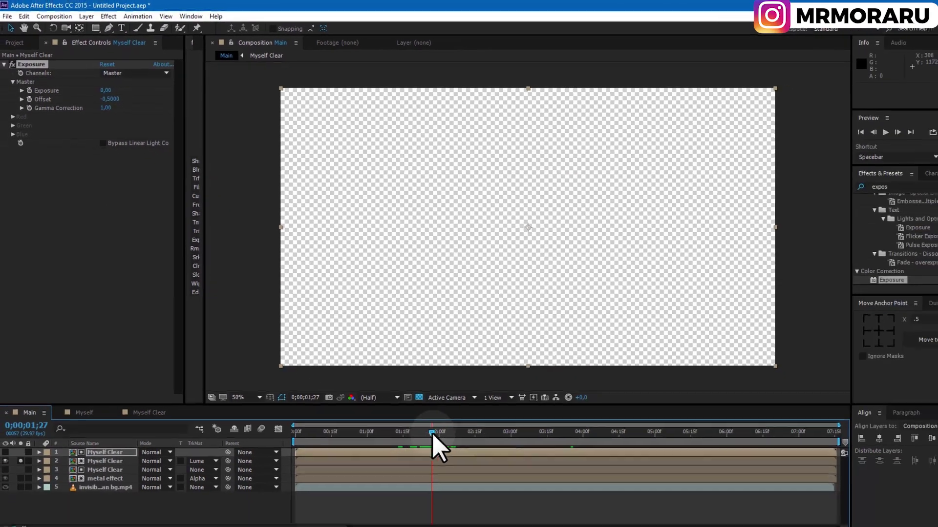
# Keyframe the matte's Exposure at 0 at 0;00;01;26 and raise it to about 8.5 at 0;00;07;15
pyautogui.moveTo(409, 408); pyautogui.dragTo(397, 433)
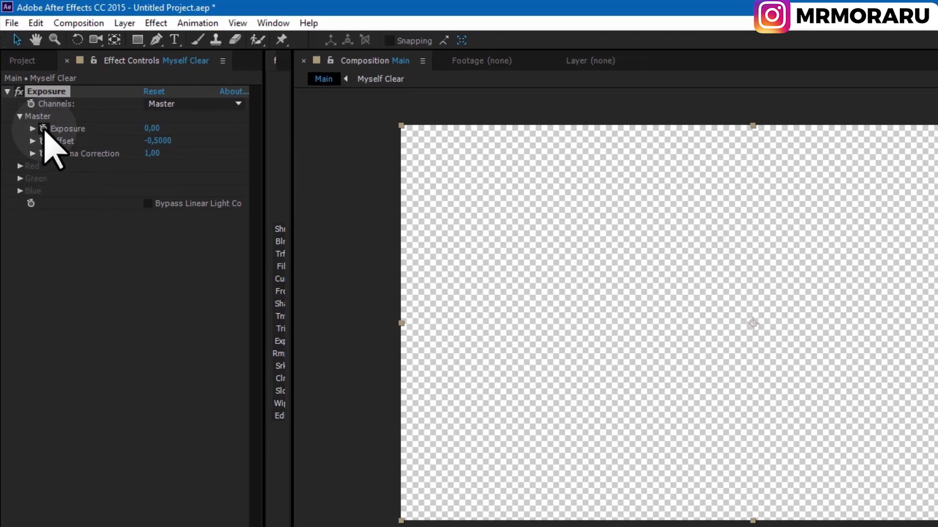
pyautogui.click(29, 84)
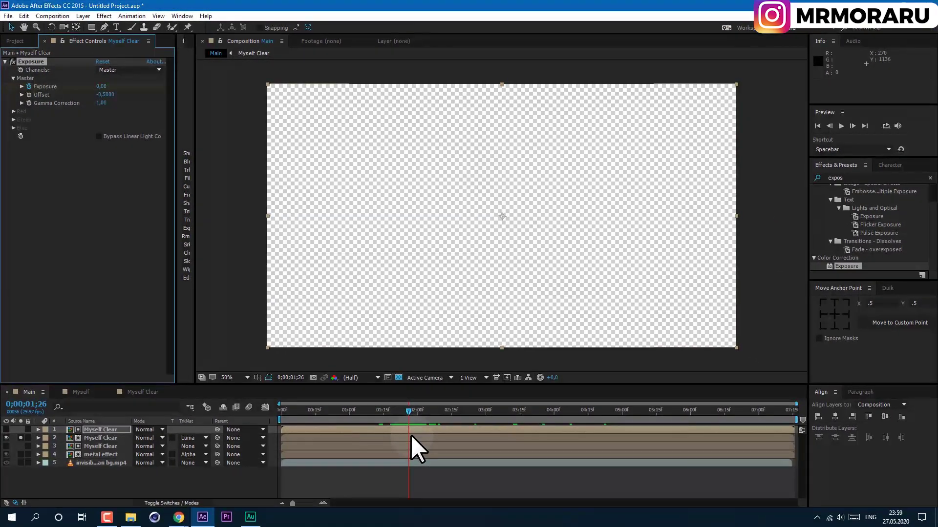
pyautogui.press('u')
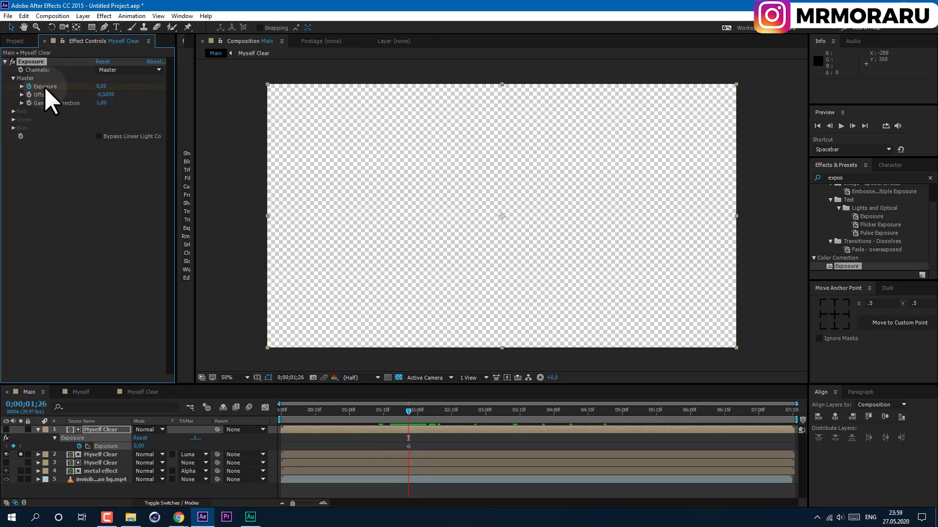
pyautogui.click(409, 446)
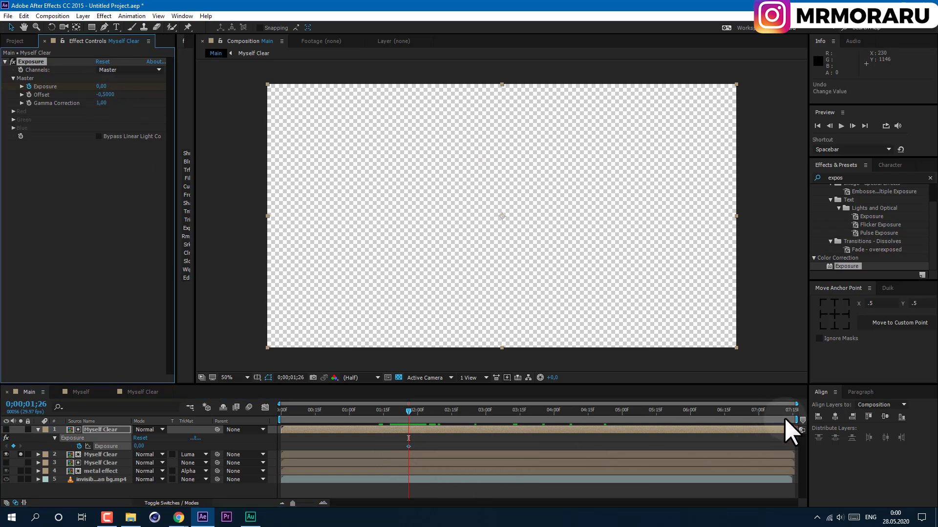
pyautogui.moveTo(785, 411); pyautogui.dragTo(808, 418)
pyautogui.moveTo(102, 87); pyautogui.dragTo(605, 173)
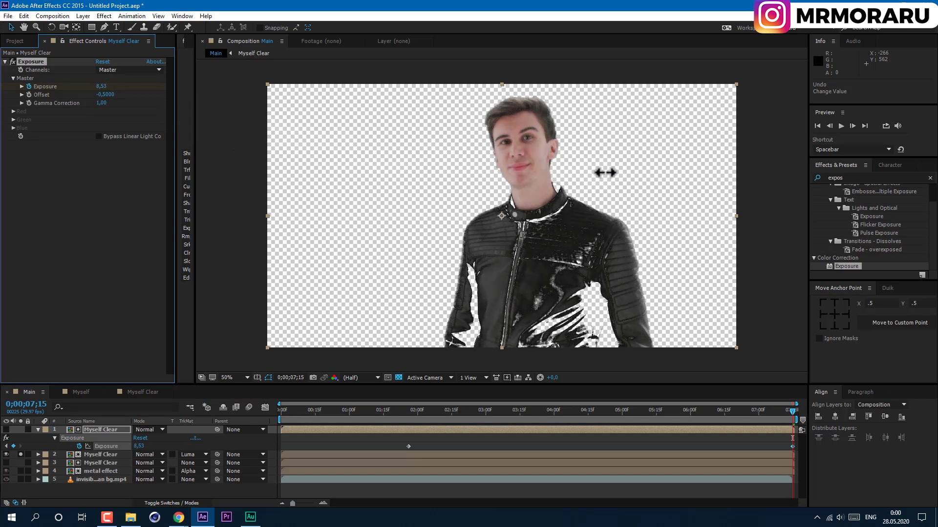
# Review the metal-to-clear transition across the Main timeline with all layers shown instead of the soloed one
pyautogui.moveTo(437, 438); pyautogui.dragTo(755, 467)
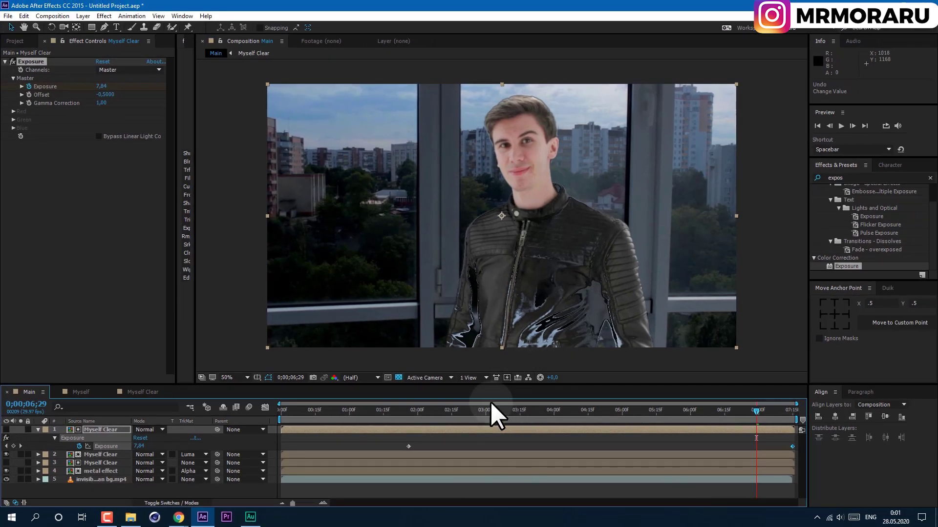
pyautogui.moveTo(737, 353); pyautogui.dragTo(908, 392)
pyautogui.moveTo(604, 448)
pyautogui.mouseDown()
pyautogui.moveTo(708, 458)
pyautogui.moveTo(617, 447)
pyautogui.mouseUp()
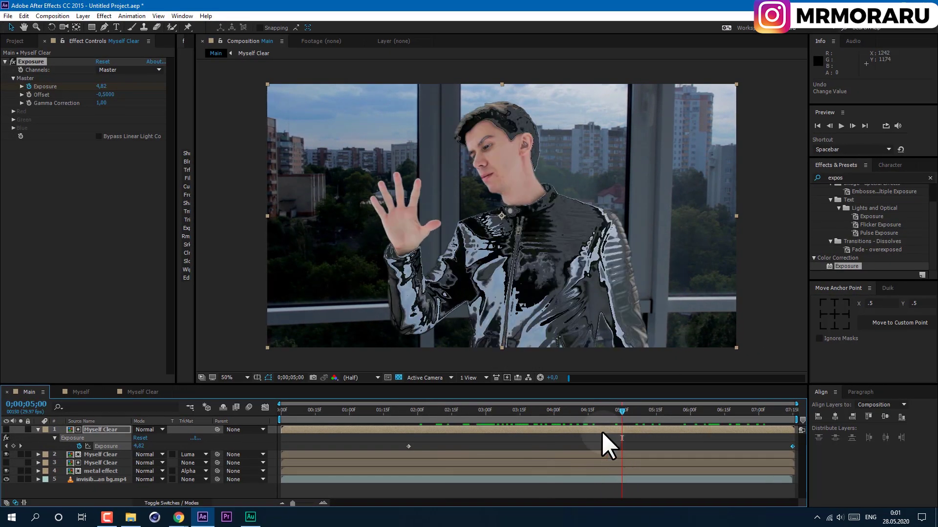
pyautogui.press('space')
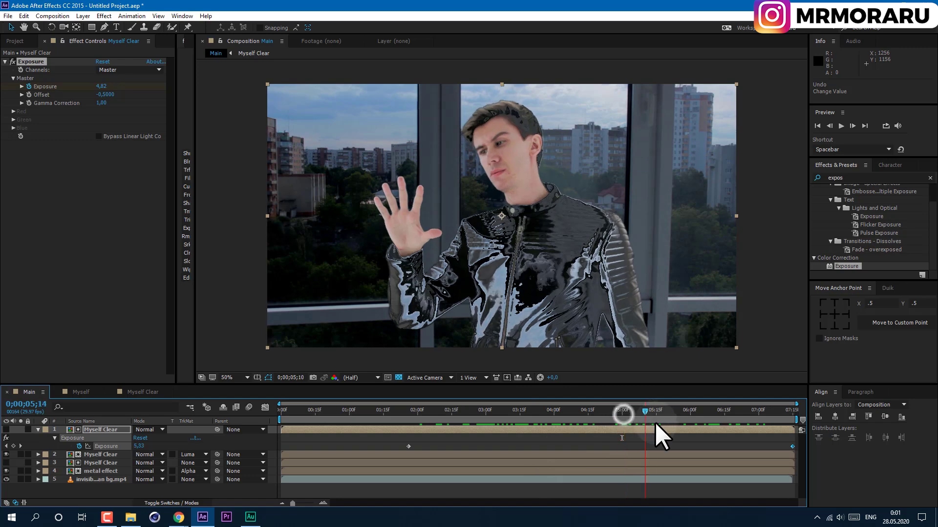
pyautogui.moveTo(433, 410); pyautogui.dragTo(577, 449)
pyautogui.moveTo(581, 412); pyautogui.dragTo(699, 444)
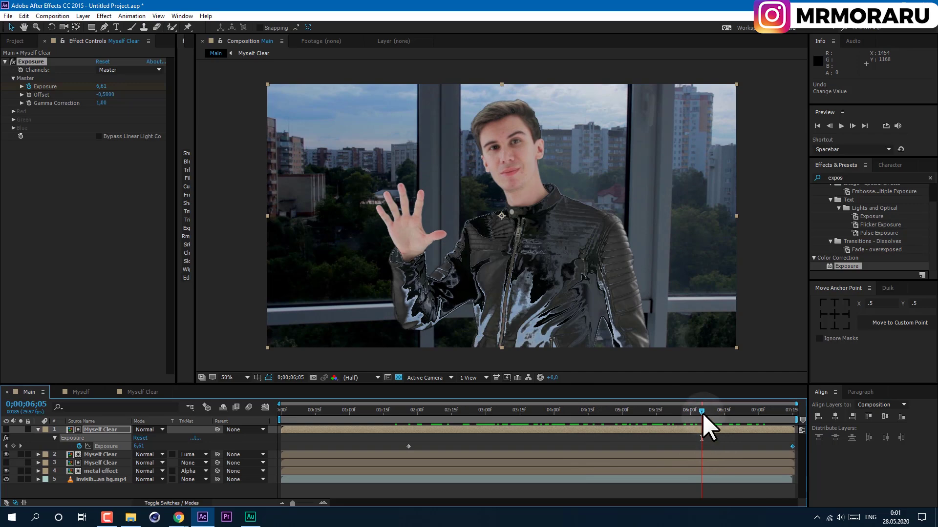
pyautogui.moveTo(703, 413); pyautogui.dragTo(673, 413)
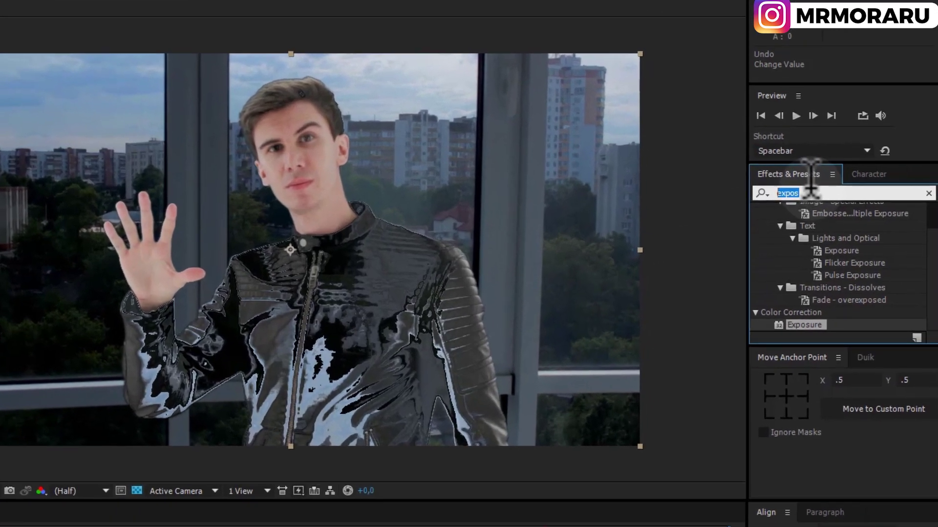
# Apply the Invert effect to the uppermost Myself Clear matte layer, place it before Exposure, and check the transition
pyautogui.write('invert')
pyautogui.moveTo(806, 273); pyautogui.dragTo(0, 87)
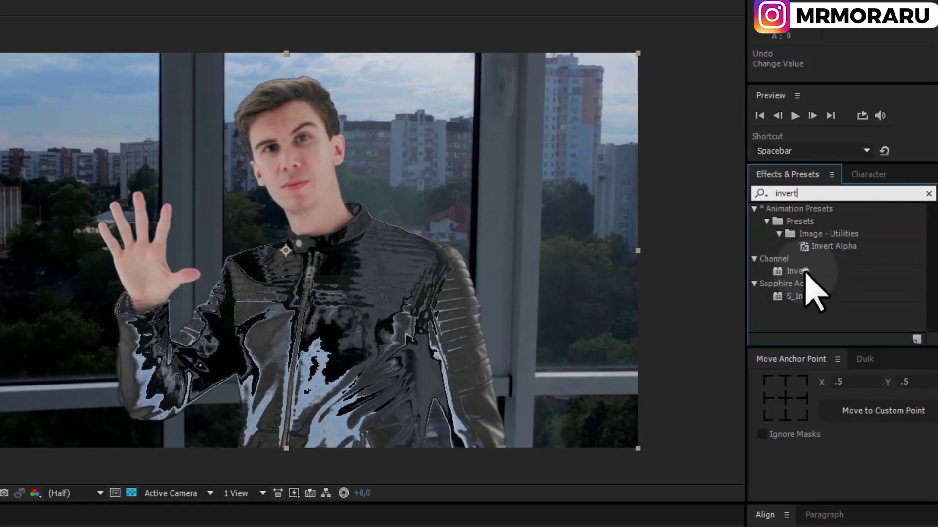
pyautogui.moveTo(39, 60); pyautogui.dragTo(41, 64)
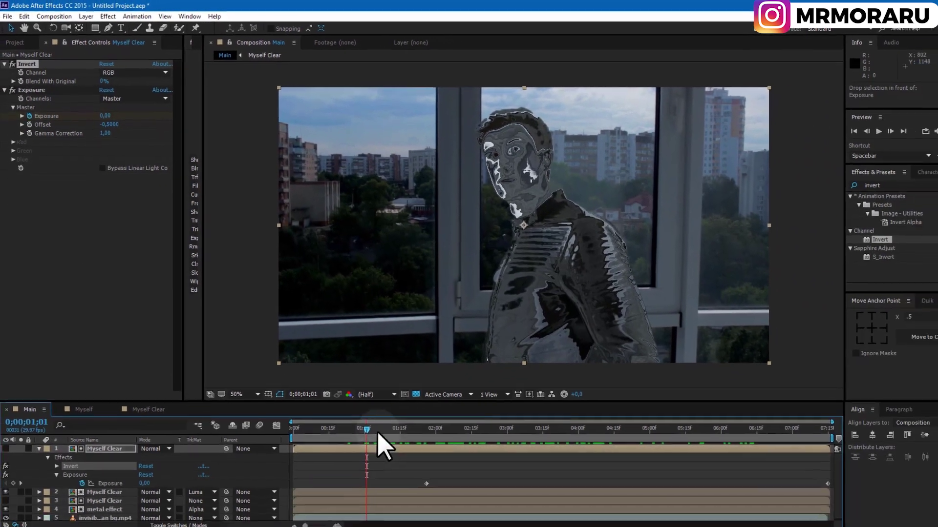
pyautogui.moveTo(377, 432); pyautogui.dragTo(492, 192)
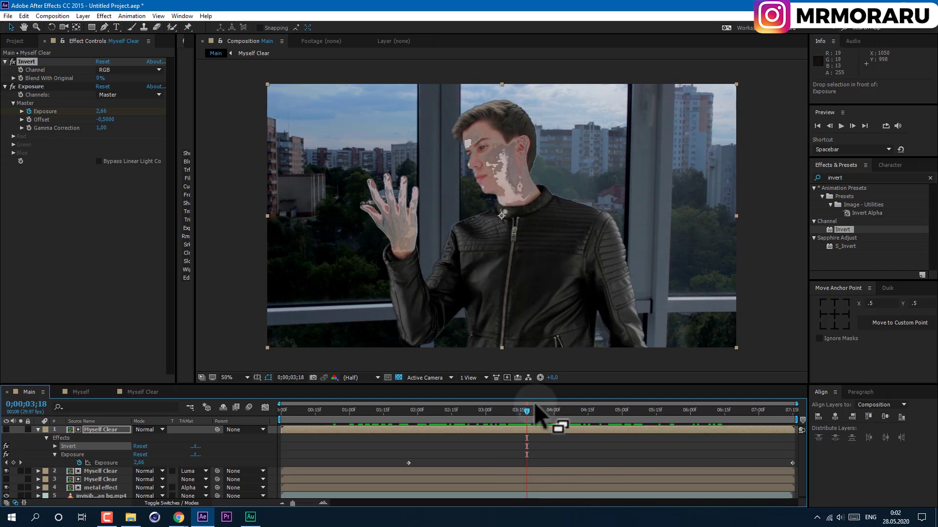
# Apply the Fast Blur effect to the uppermost Myself Clear matte layer after Exposure and set its Blurriness to 11
pyautogui.click(842, 178)
pyautogui.write('b')
pyautogui.press('BackSpace')
pyautogui.write('fas')
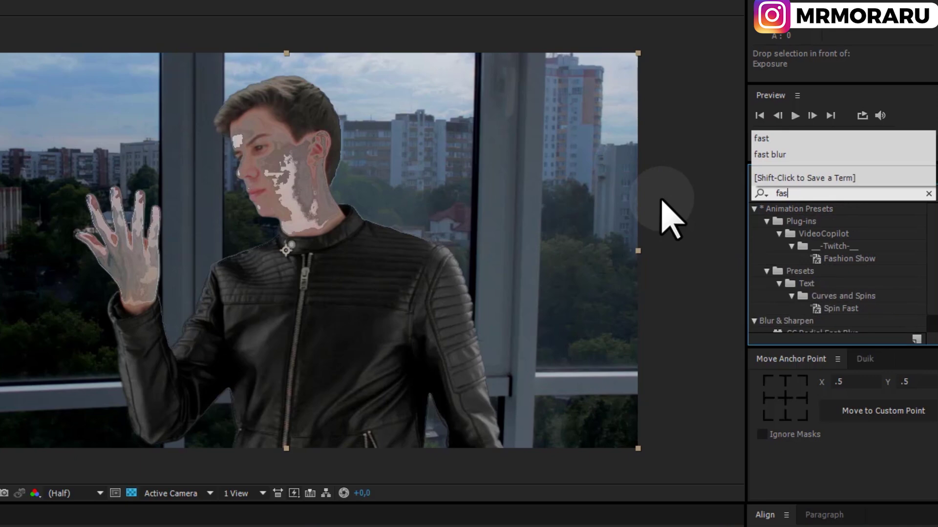
pyautogui.write('t')
pyautogui.doubleClick(803, 296)
pyautogui.scroll(2, 152, 228)
pyautogui.click(101, 177)
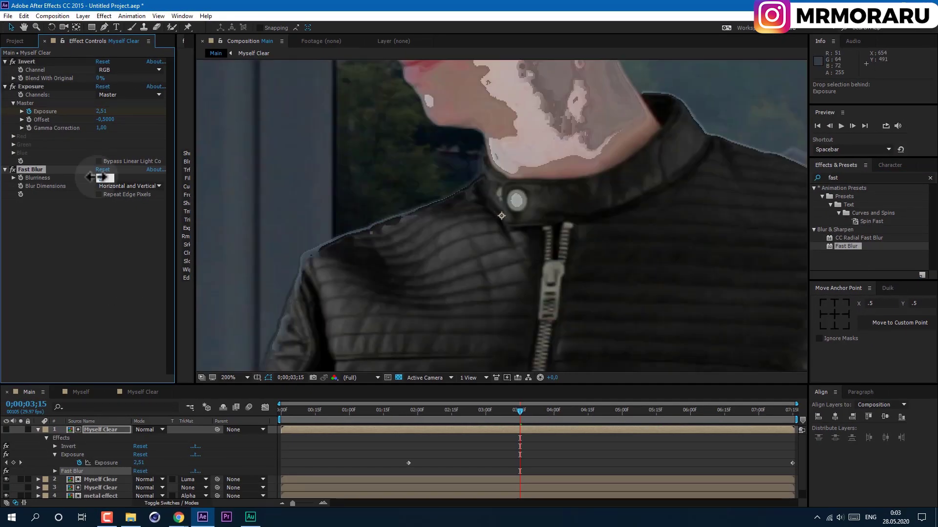
pyautogui.write('11')
pyautogui.press('Return')
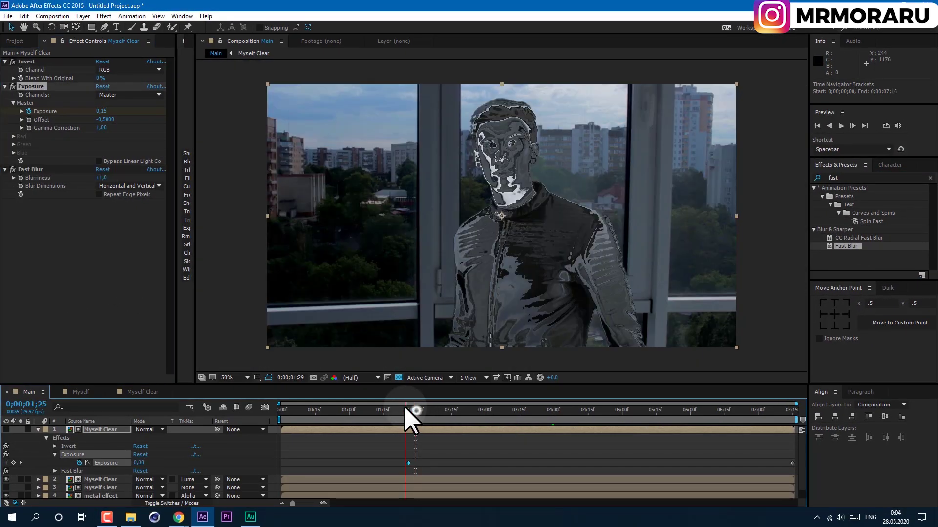
# Apply Easy Ease to the matte's first Exposure keyframe and check how the transition starts
pyautogui.moveTo(416, 411); pyautogui.dragTo(579, 443)
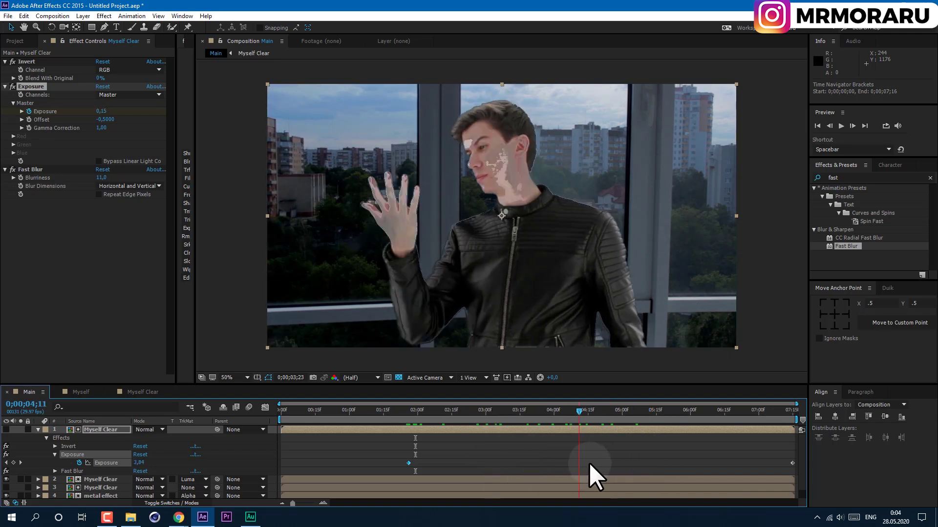
pyautogui.press('space')
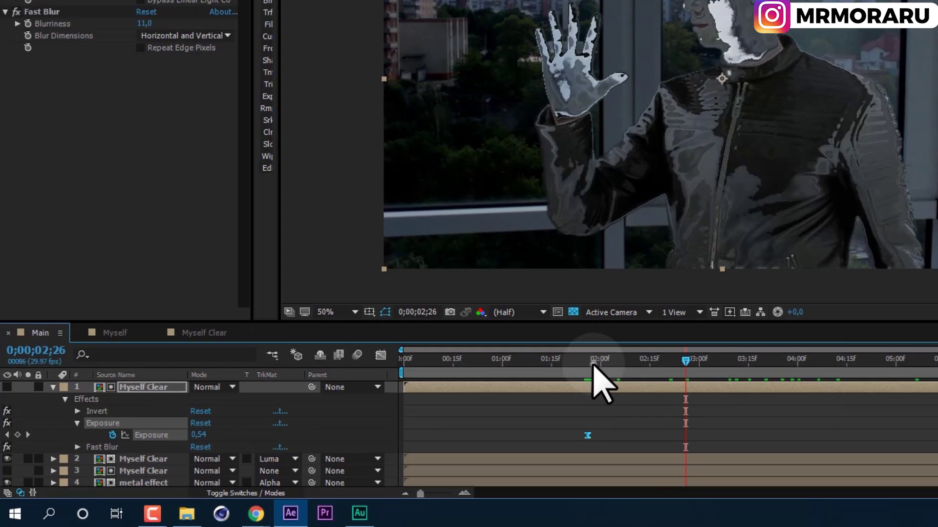
pyautogui.moveTo(619, 358); pyautogui.dragTo(680, 375)
pyautogui.moveTo(454, 427); pyautogui.dragTo(641, 458)
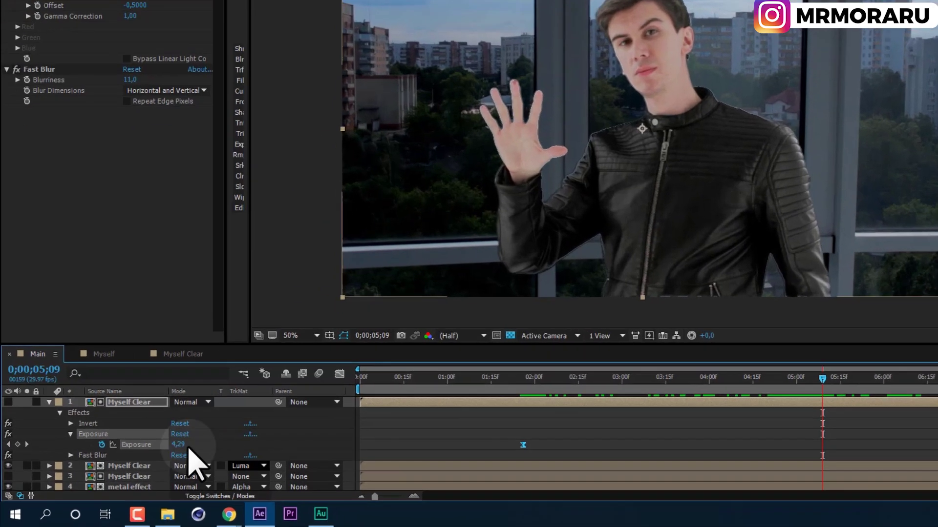
# Lower the matte's Exposure value on the 0;00;07;15 keyframe and check the slower transition
pyautogui.click(139, 462)
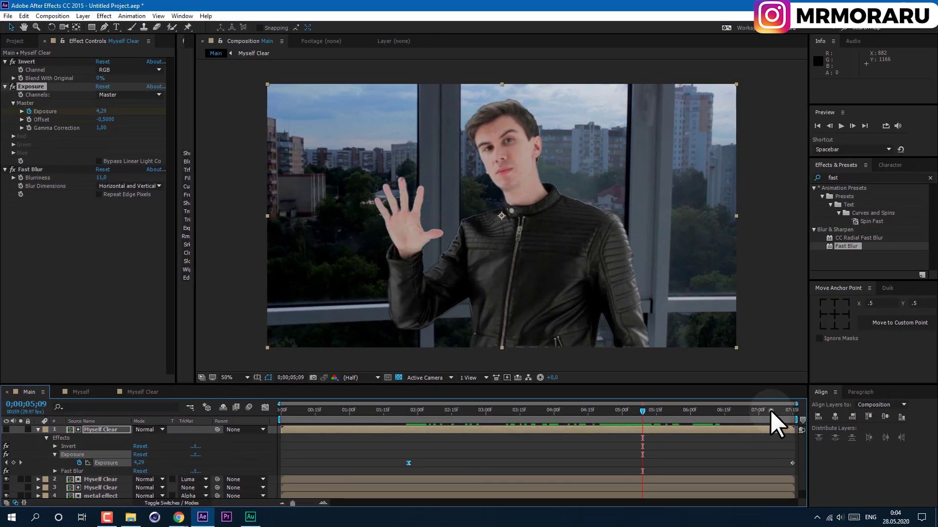
pyautogui.click(770, 410)
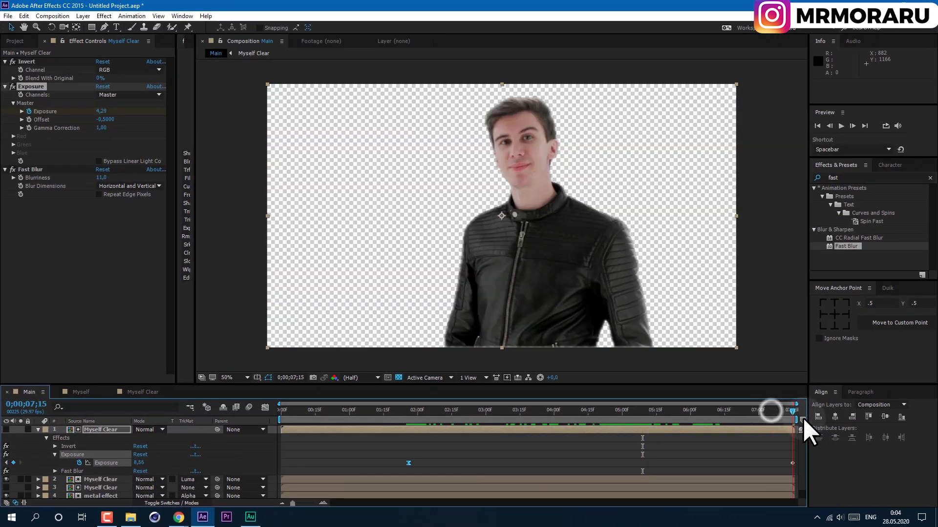
pyautogui.click(140, 463)
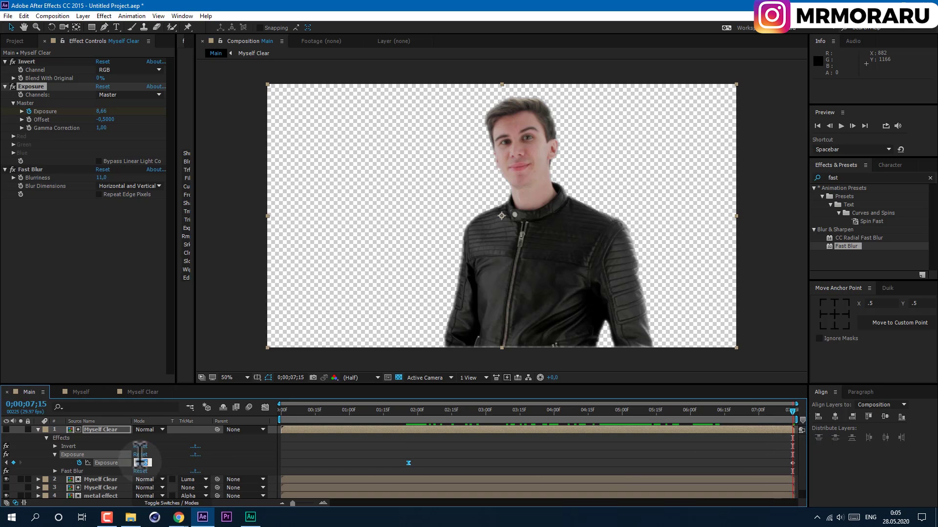
pyautogui.moveTo(452, 410); pyautogui.dragTo(756, 475)
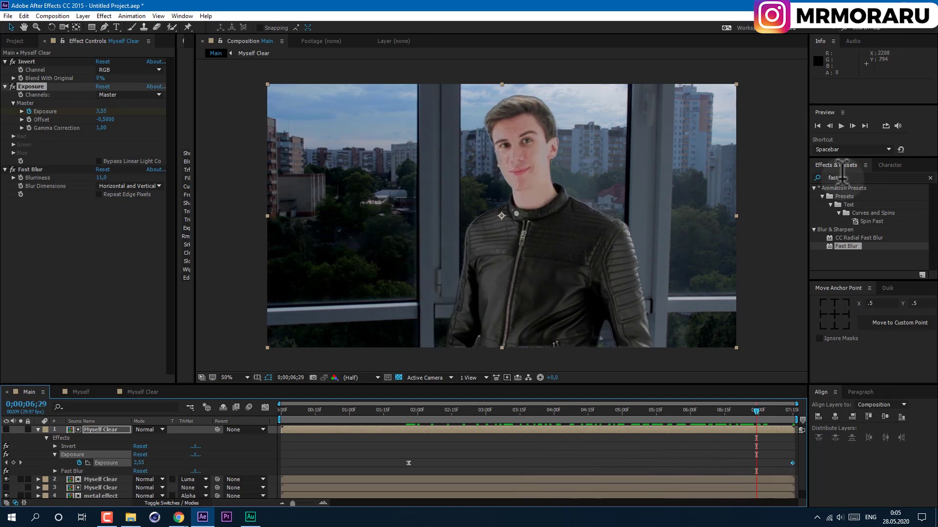
# Apply the Curves effect after Fast Blur on the matte layer and shape its RGB curve into a nearly vertical mid-tone step
pyautogui.click(838, 177)
pyautogui.write('curve')
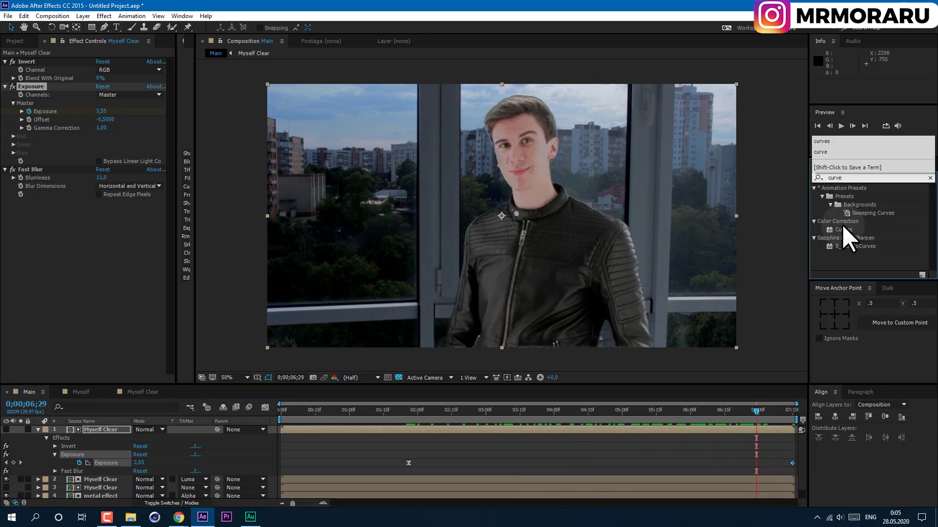
pyautogui.moveTo(848, 239); pyautogui.dragTo(39, 312)
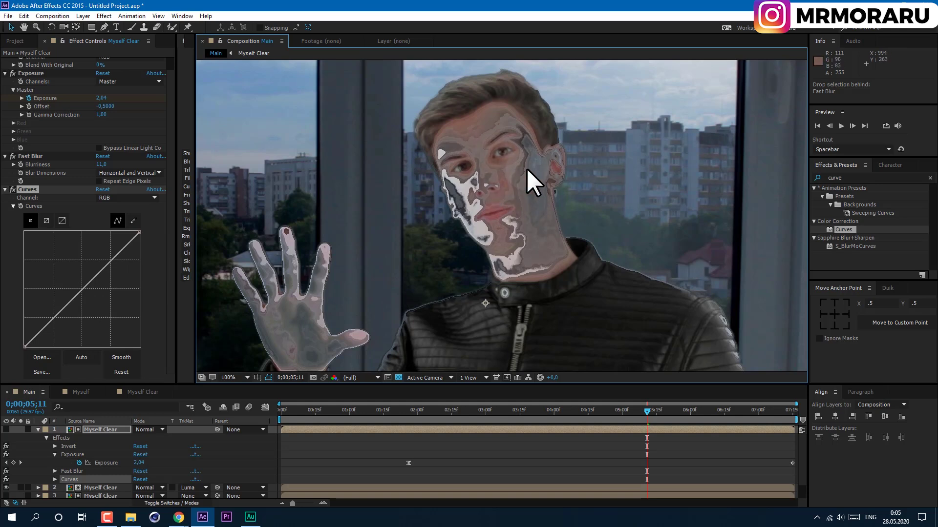
pyautogui.moveTo(95, 275); pyautogui.dragTo(89, 232)
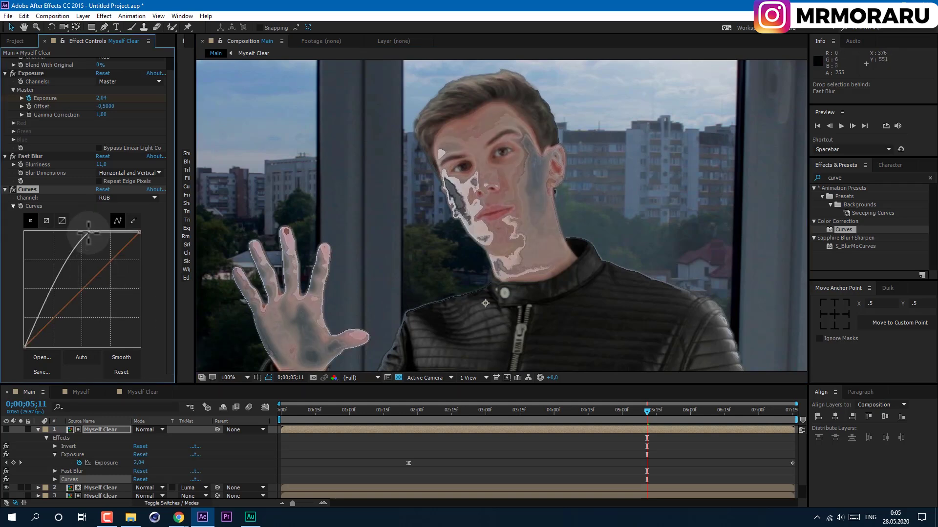
pyautogui.moveTo(44, 302); pyautogui.dragTo(87, 347)
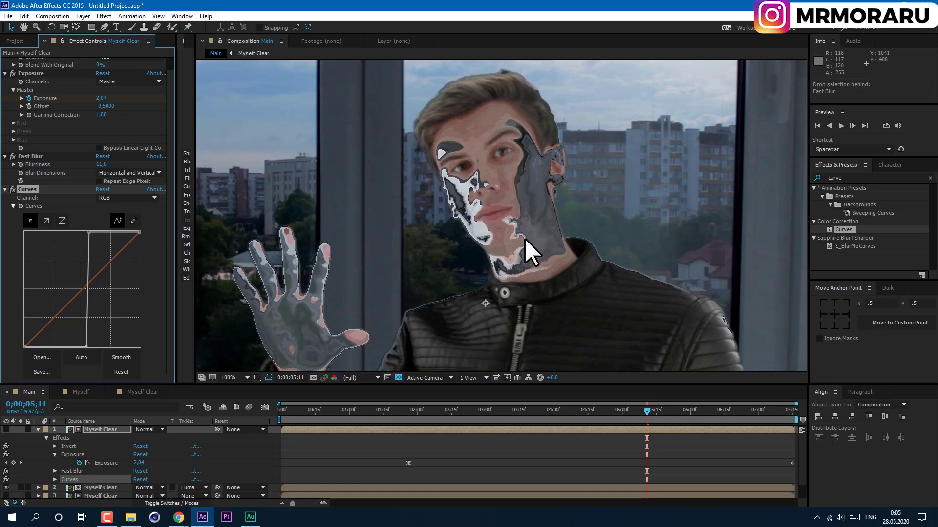
# Review the edges between metal and skin at several frames between about 0;00;04;18 and the end of the transition
pyautogui.press('space')
pyautogui.moveTo(681, 442); pyautogui.dragTo(665, 439)
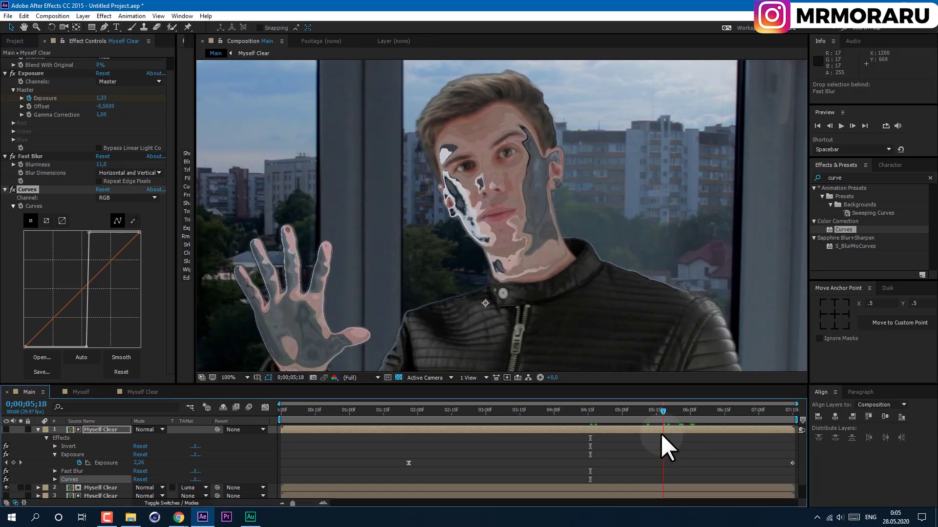
pyautogui.click(678, 415)
pyautogui.click(714, 412)
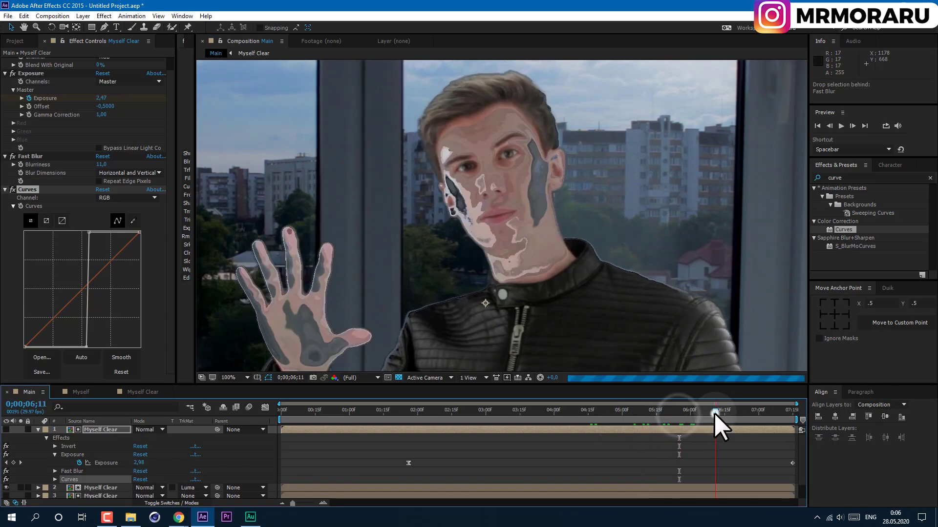
pyautogui.click(747, 415)
pyautogui.click(596, 412)
pyautogui.click(623, 416)
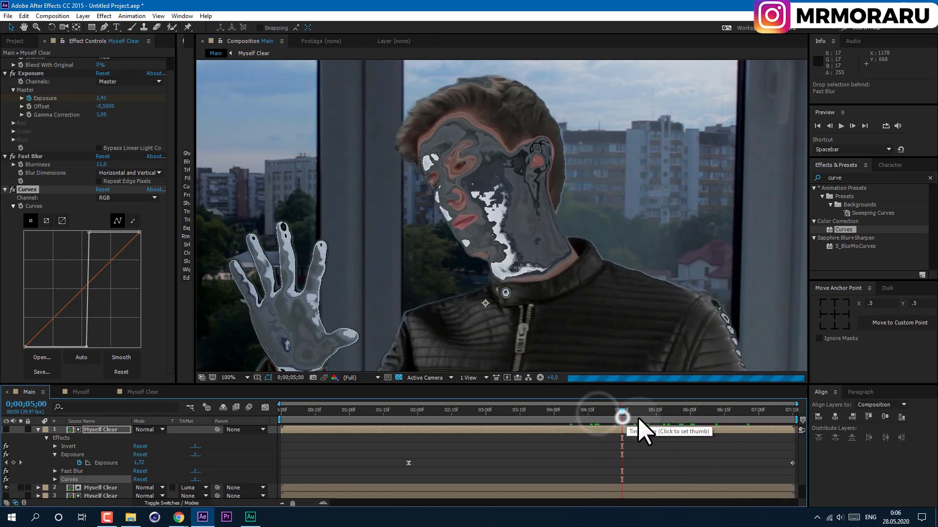
pyautogui.click(645, 414)
pyautogui.click(661, 410)
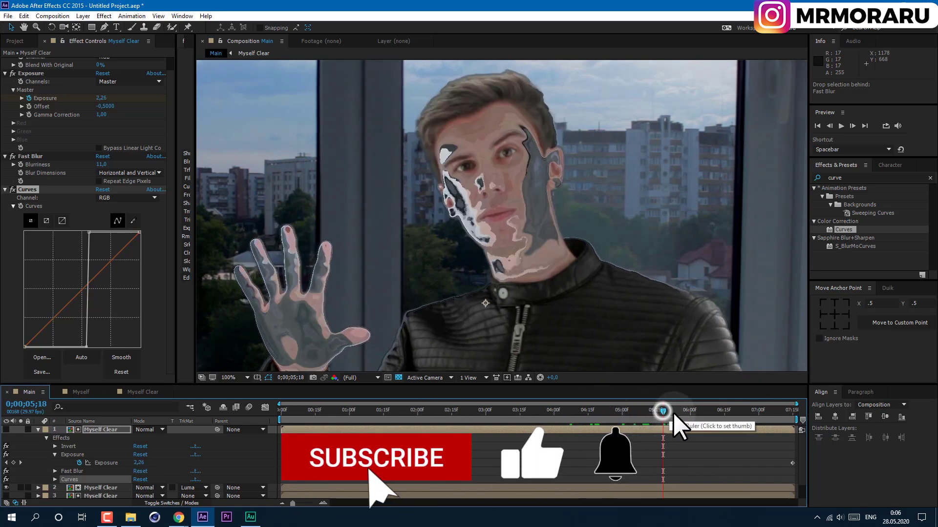
pyautogui.click(679, 415)
pyautogui.click(696, 415)
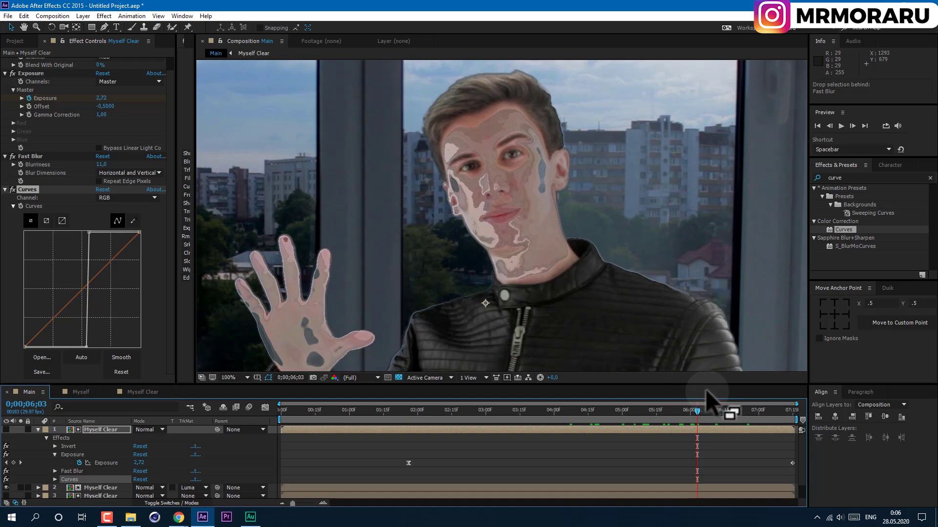
pyautogui.click(722, 417)
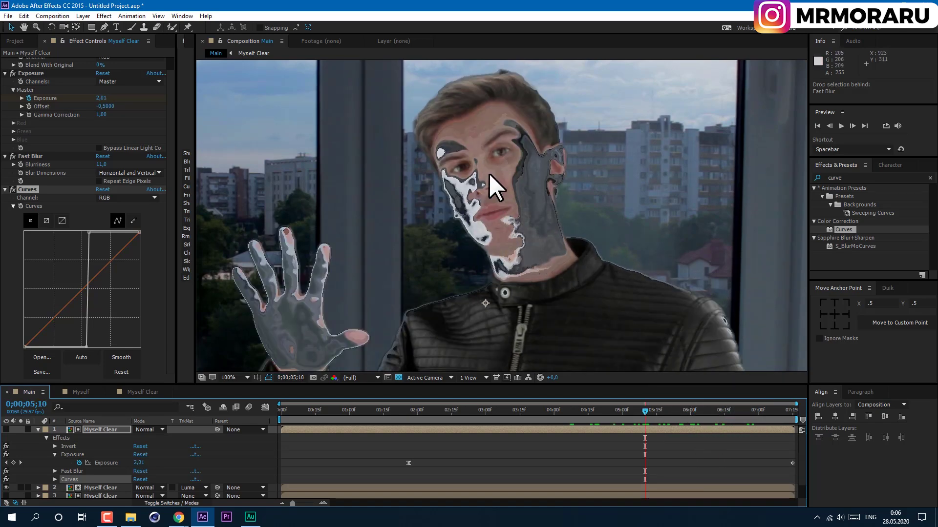
# Make the uppermost Myself Clear matte layer visible and inspect its colored areas at 0;00;04;18
pyautogui.scroll(-2, 505, 253)
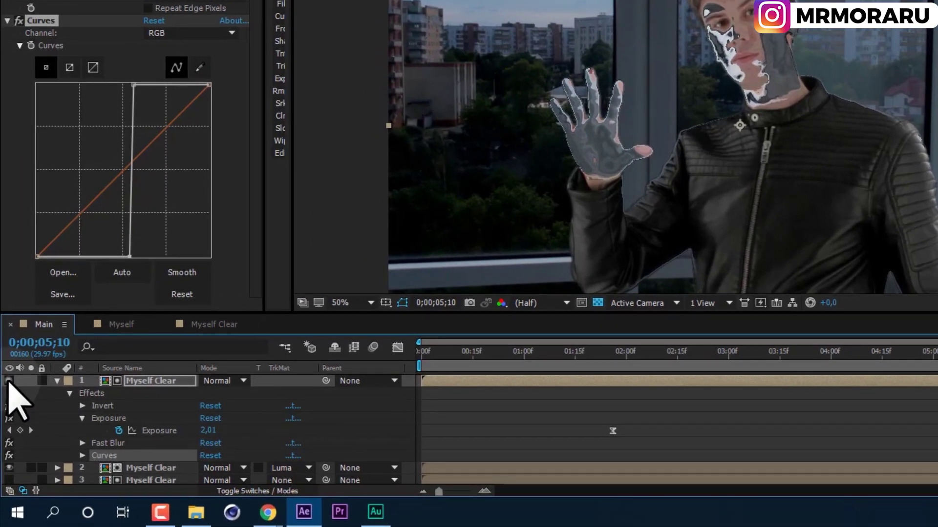
pyautogui.click(9, 381)
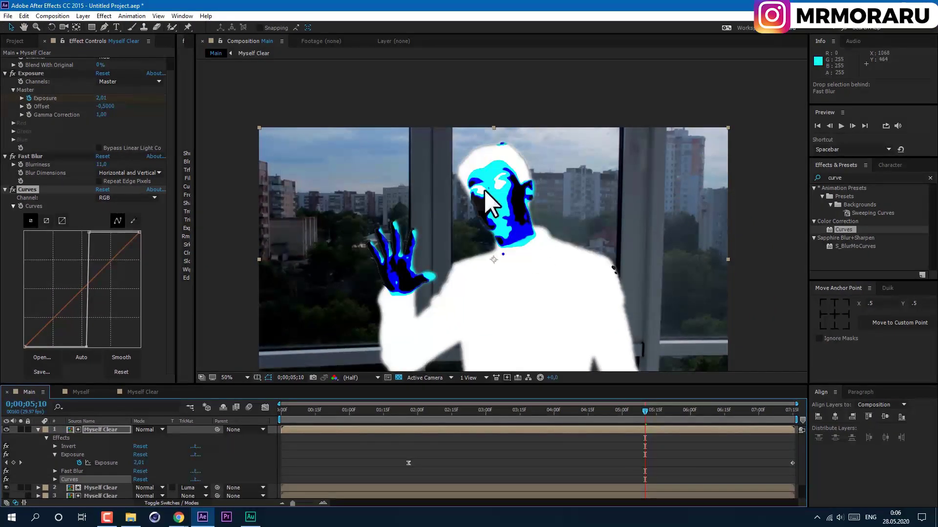
pyautogui.moveTo(601, 412); pyautogui.dragTo(595, 412)
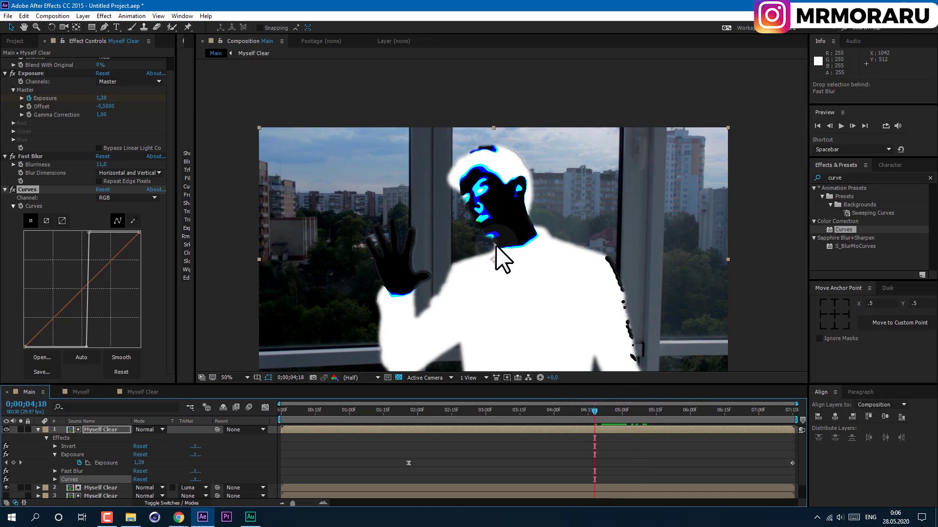
# Apply the Change to Color effect to the uppermost Myself Clear matte layer after Curves
pyautogui.click(850, 177)
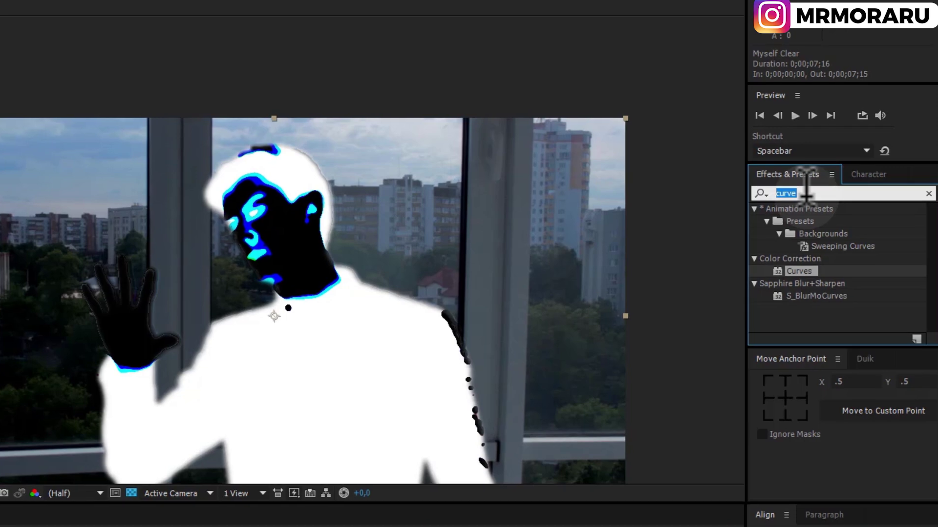
pyautogui.write('change to')
pyautogui.moveTo(847, 197); pyautogui.dragTo(842, 201)
pyautogui.moveTo(796, 229); pyautogui.dragTo(344, 526)
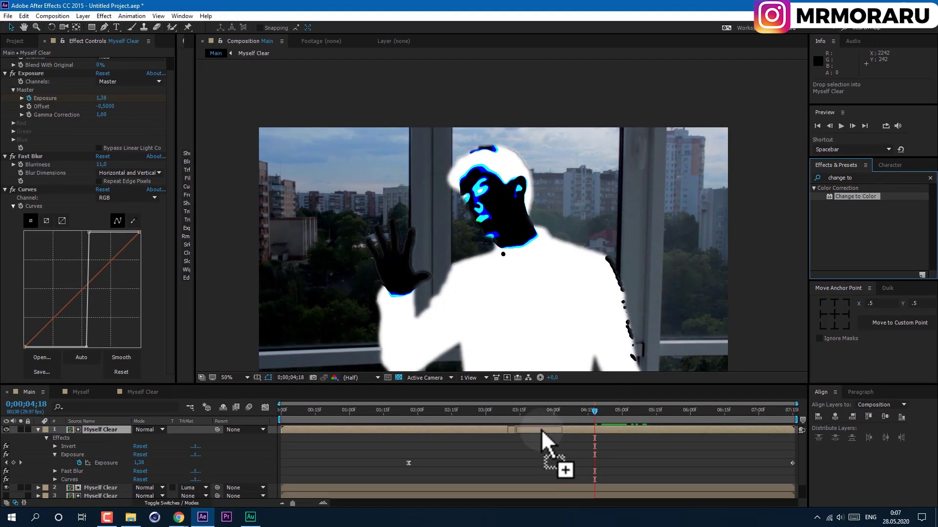
pyautogui.moveTo(542, 430); pyautogui.dragTo(541, 429)
# Set Change to Color to turn the blue sampled from the matte's face into white (FFFFFF), changing Hue & Lightness
pyautogui.click(113, 303)
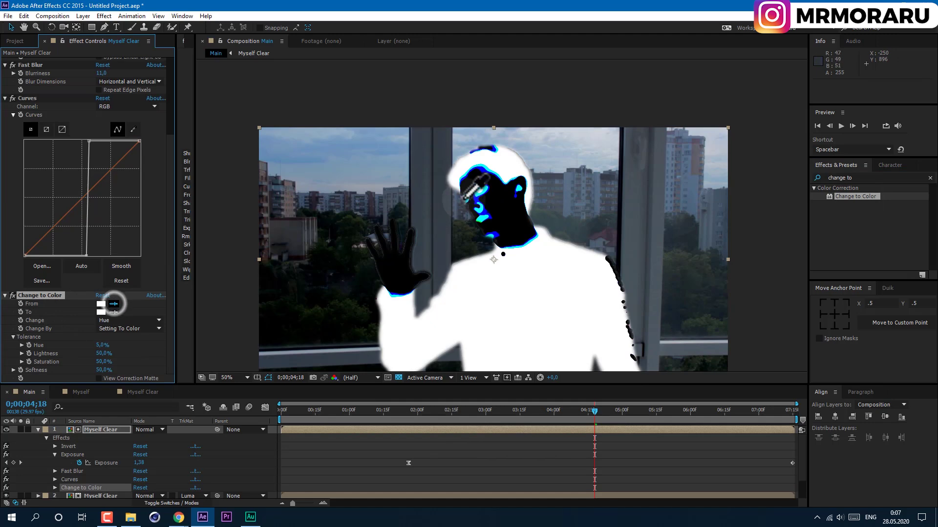
pyautogui.click(487, 213)
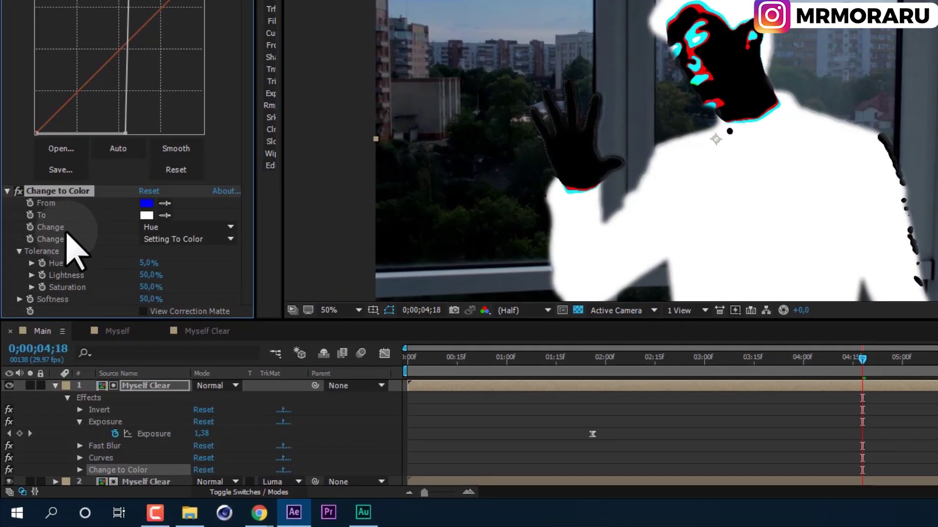
pyautogui.click(108, 321)
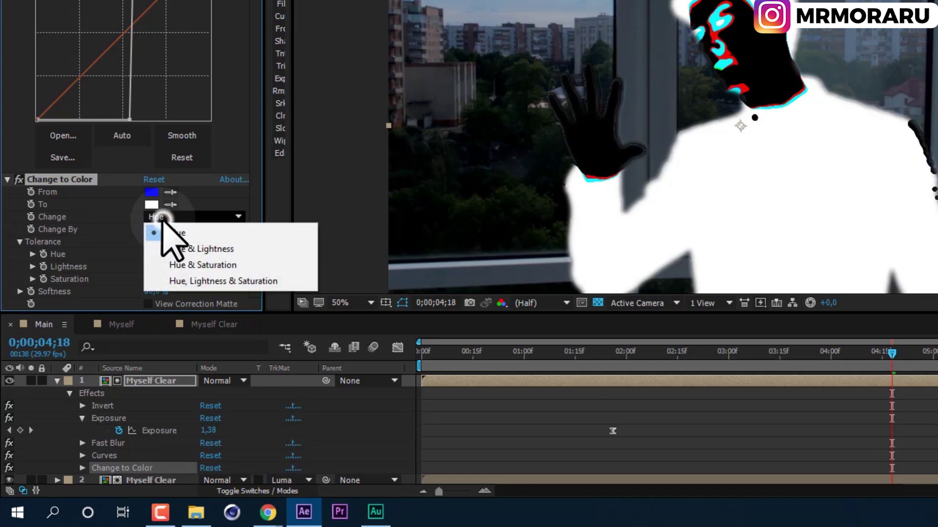
pyautogui.click(197, 249)
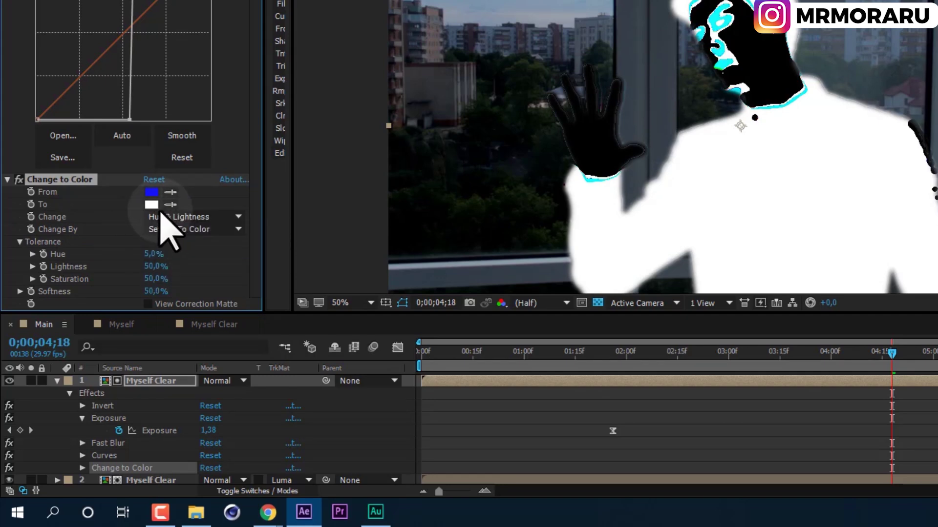
pyautogui.click(152, 204)
pyautogui.moveTo(109, 210)
pyautogui.mouseDown()
pyautogui.moveTo(184, 191)
pyautogui.moveTo(6, 179)
pyautogui.mouseUp()
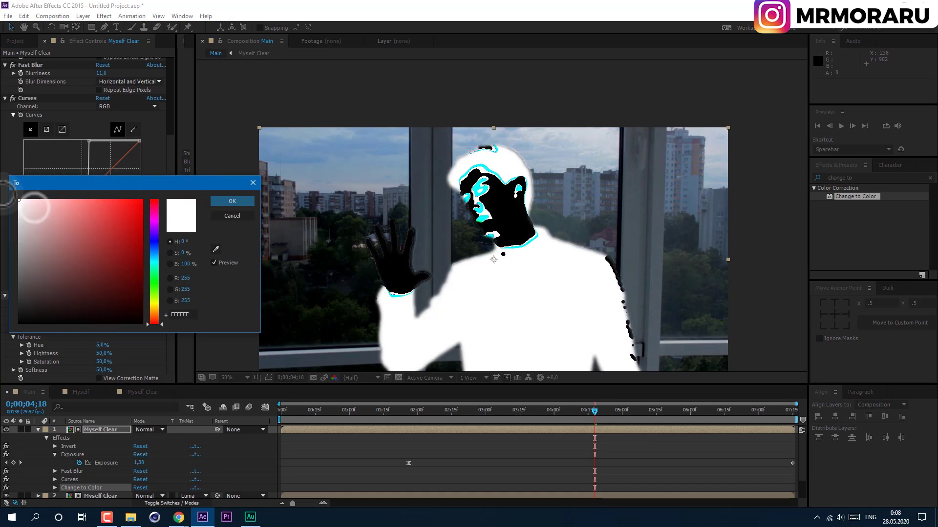
pyautogui.click(227, 199)
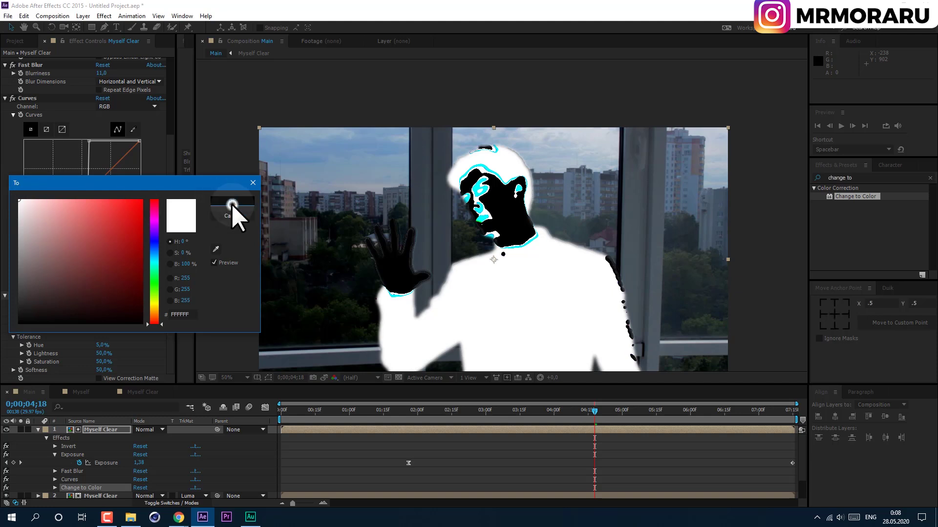
# Add a second Change to Color effect that turns the cyan sampled from the face into white, changing Hue & Lightness
pyautogui.moveTo(858, 196); pyautogui.dragTo(68, 332)
pyautogui.click(114, 303)
pyautogui.scroll(1, 470, 187)
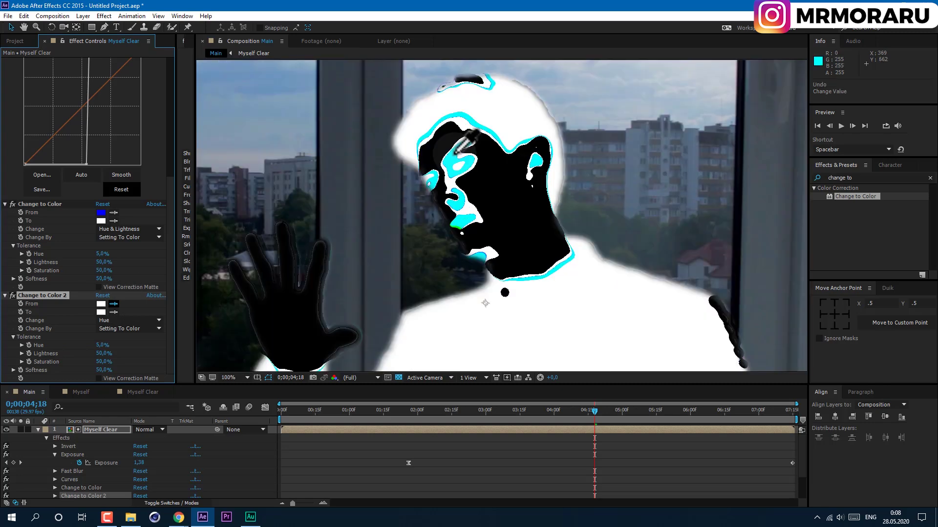
pyautogui.click(455, 152)
pyautogui.click(113, 320)
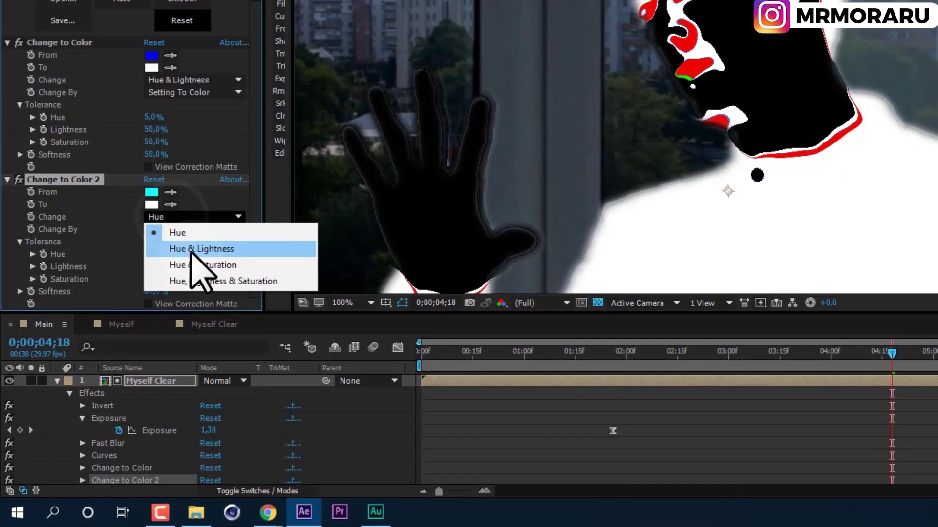
pyautogui.click(179, 268)
# Raise the Hue tolerance of the second Change to Color effect to 21.5% to clean the thin colored outlines
pyautogui.moveTo(148, 273); pyautogui.dragTo(166, 265)
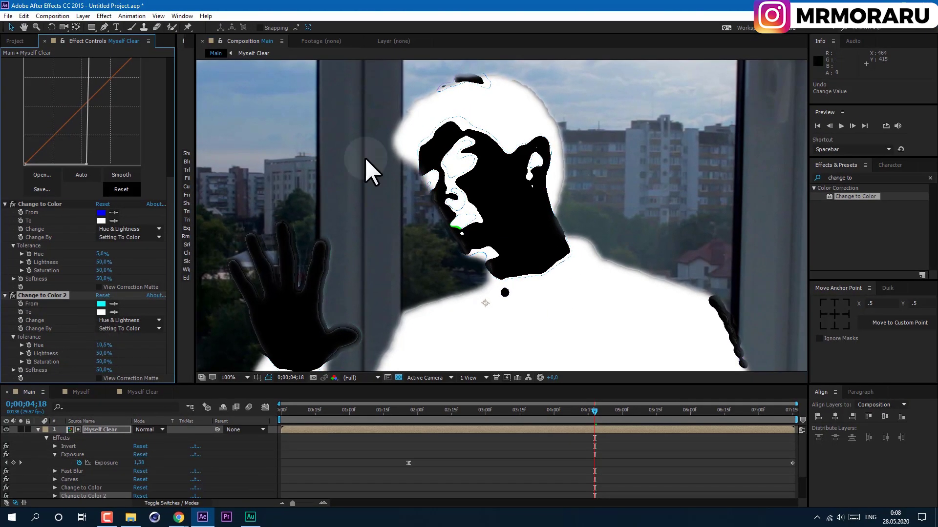
pyautogui.scroll(1, 681, 22)
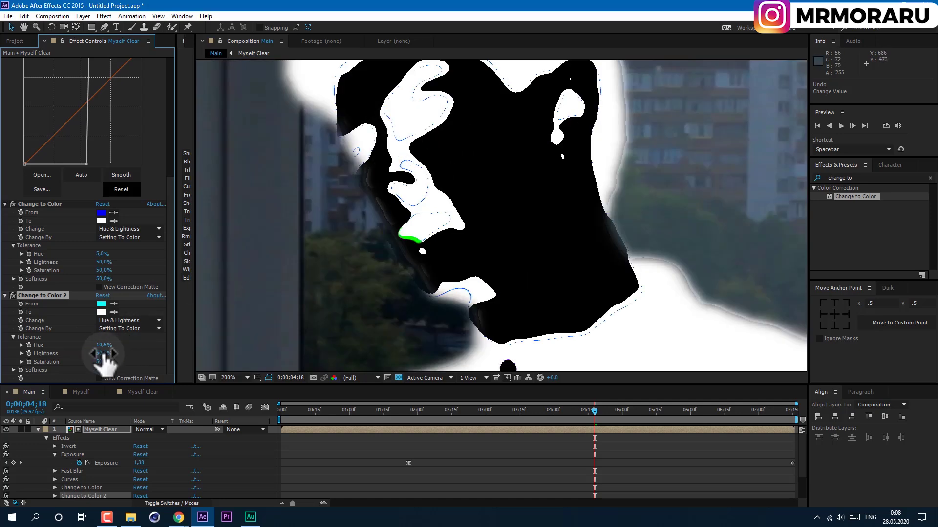
pyautogui.moveTo(102, 348); pyautogui.dragTo(107, 347)
pyautogui.scroll(-3, 494, 222)
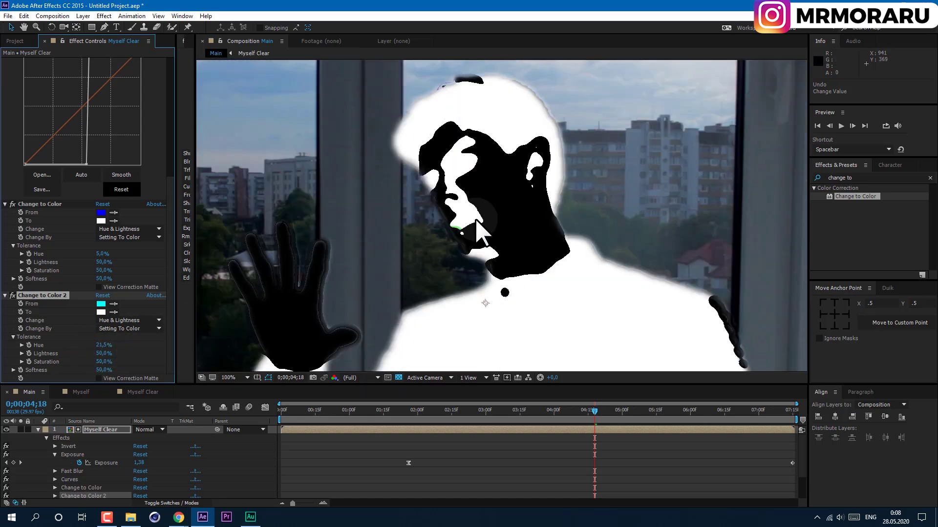
# Check the cleaned matte in motion, then hide the uppermost Myself Clear layer and preview the Main composition's metal-to-clear transition
pyautogui.moveTo(448, 415); pyautogui.dragTo(467, 421)
pyautogui.press('space')
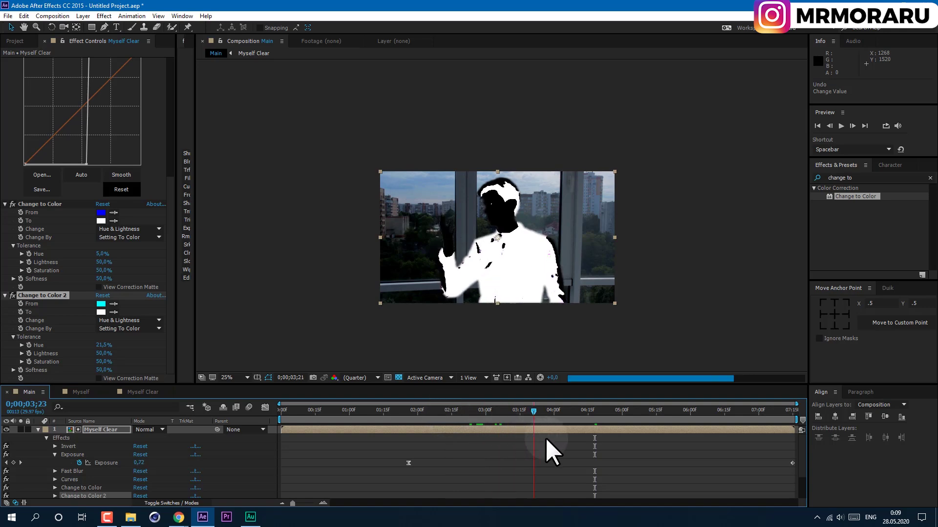
pyautogui.click(6, 429)
pyautogui.scroll(2, 503, 267)
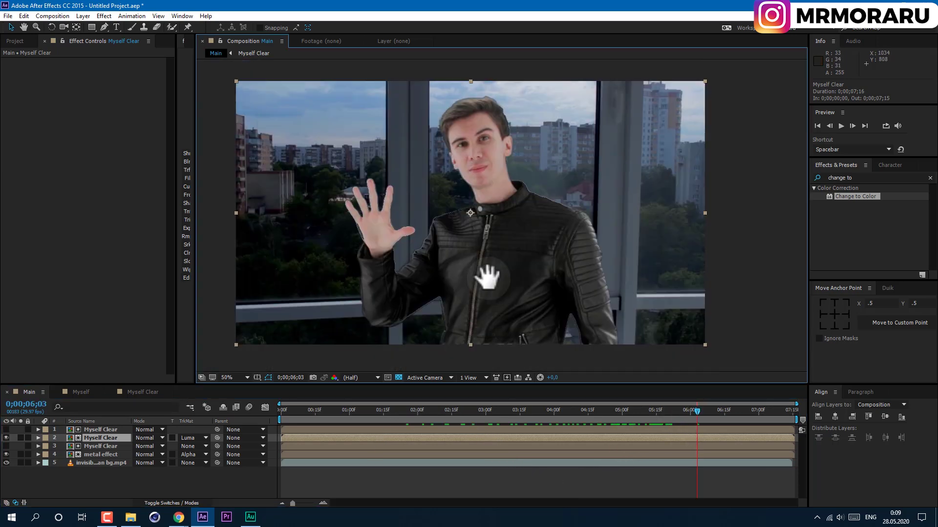
pyautogui.press('space')
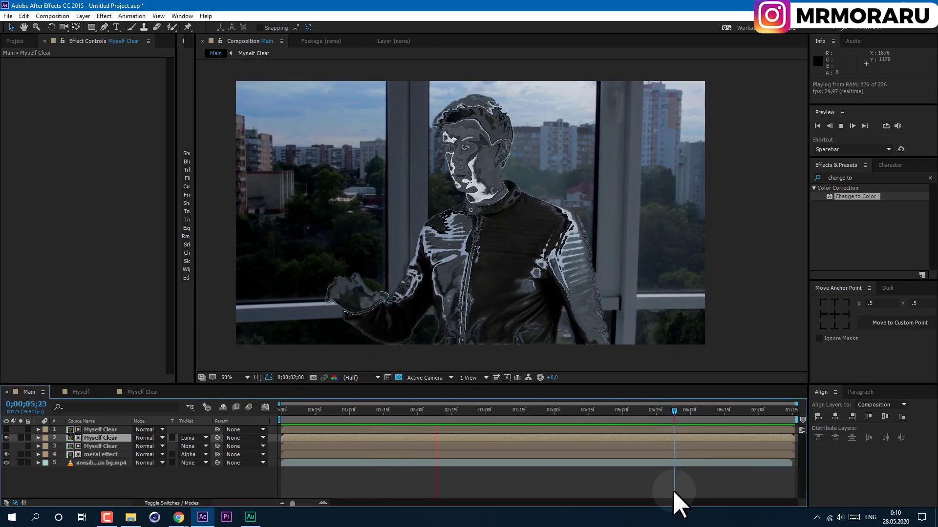